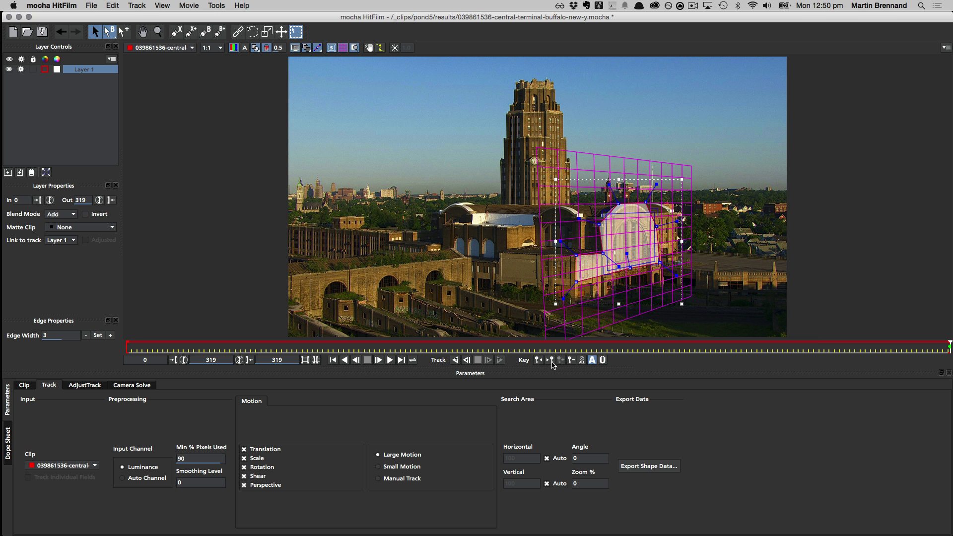
Track the arch shape backward through part of the clip, then stop the track
left_click(455, 360)
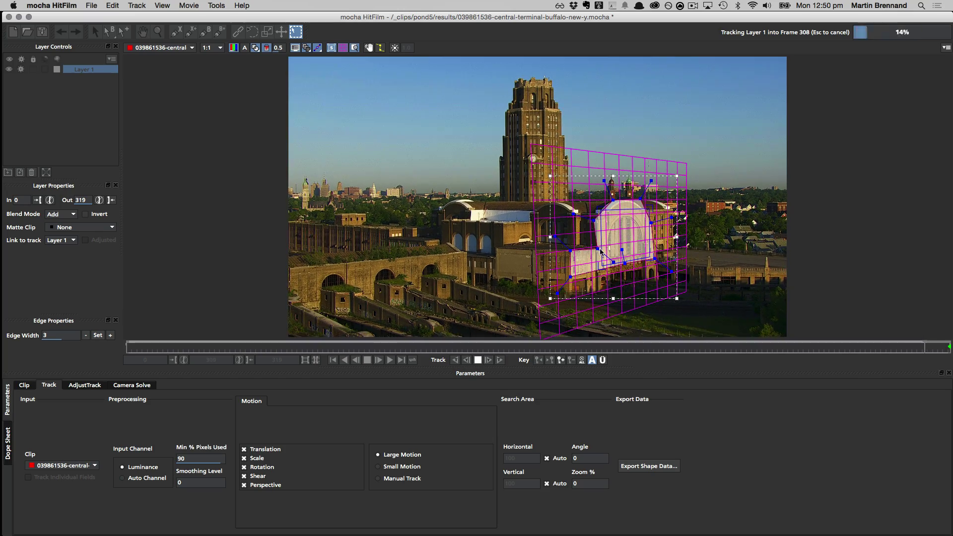
key("Escape")
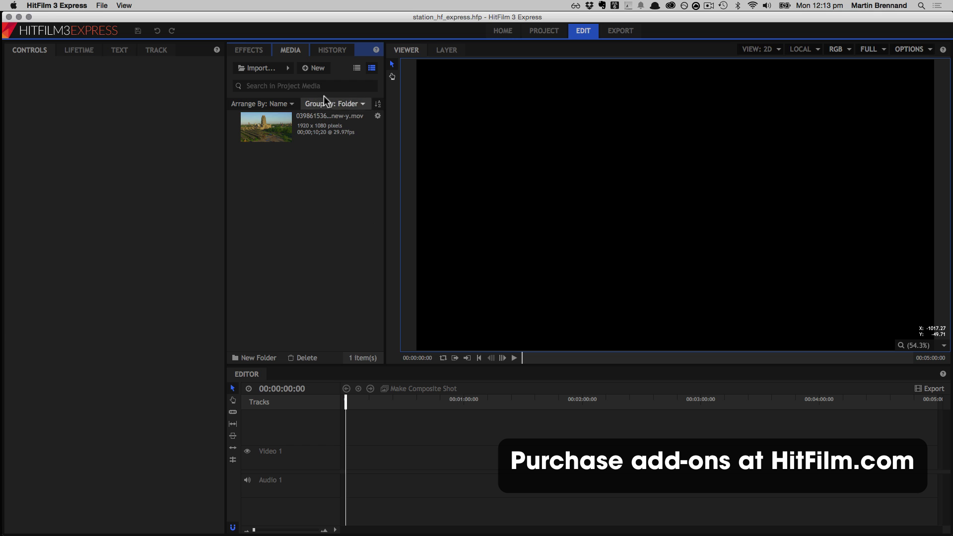
Look over the Media panel's New item options, then close the menu
left_click(321, 70)
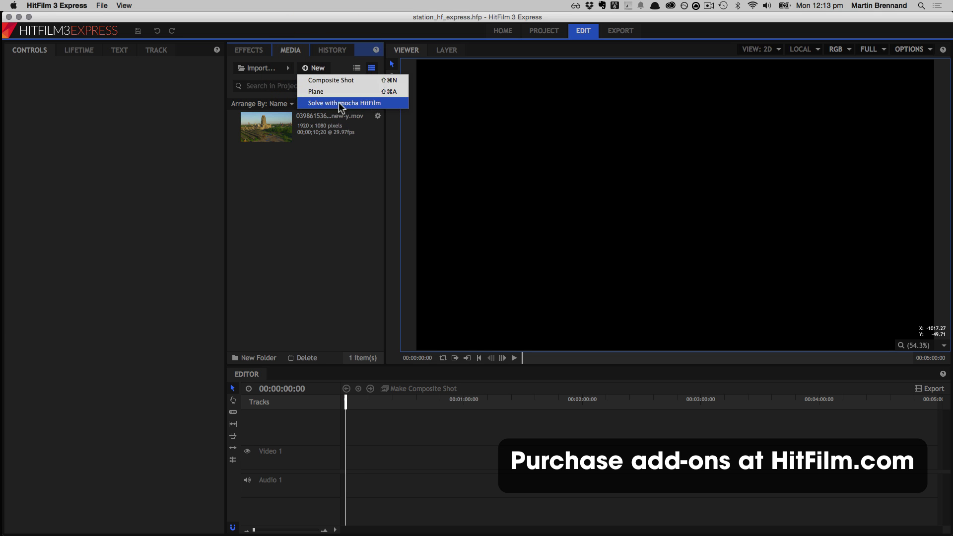
left_click(335, 204)
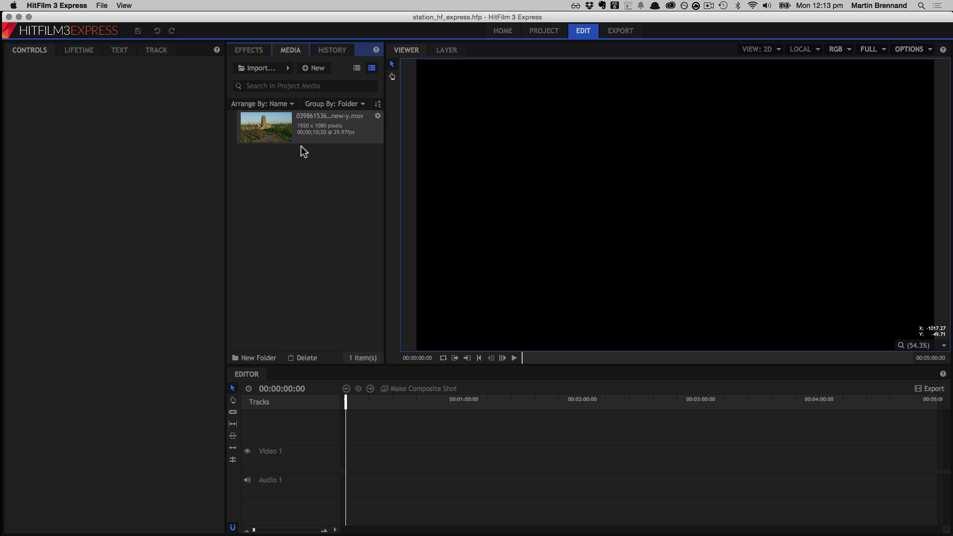
Make a composite shot from the station clip with default settings and scrub through it
right_click(318, 129)
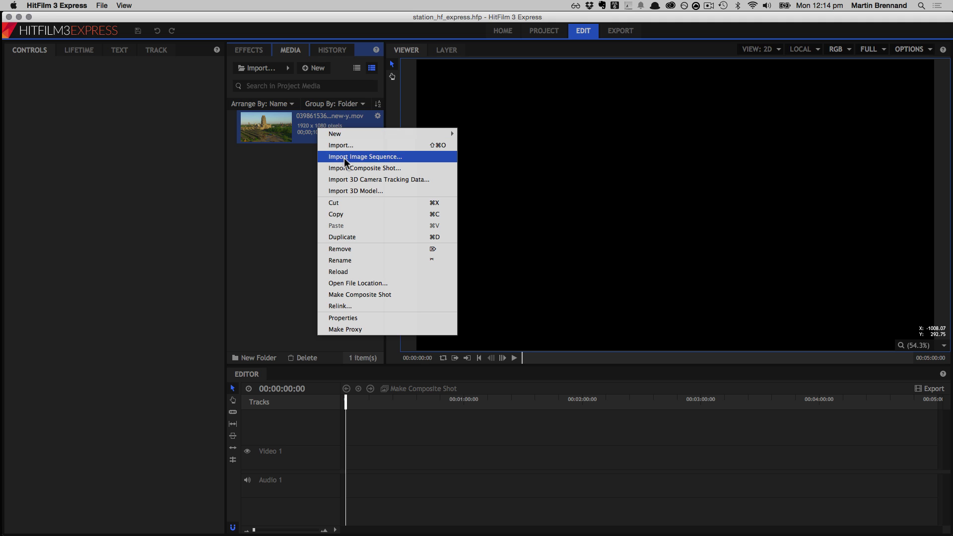
left_click(365, 297)
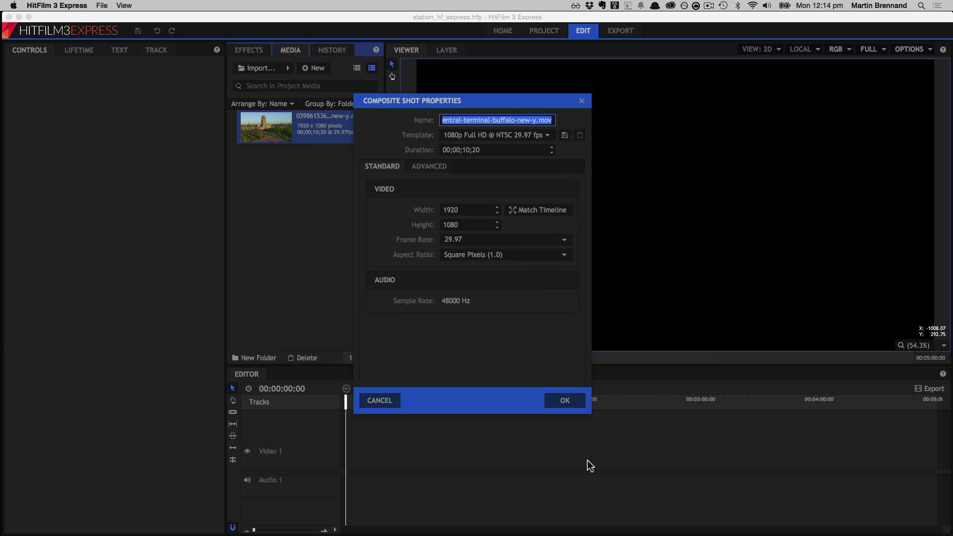
left_click(571, 403)
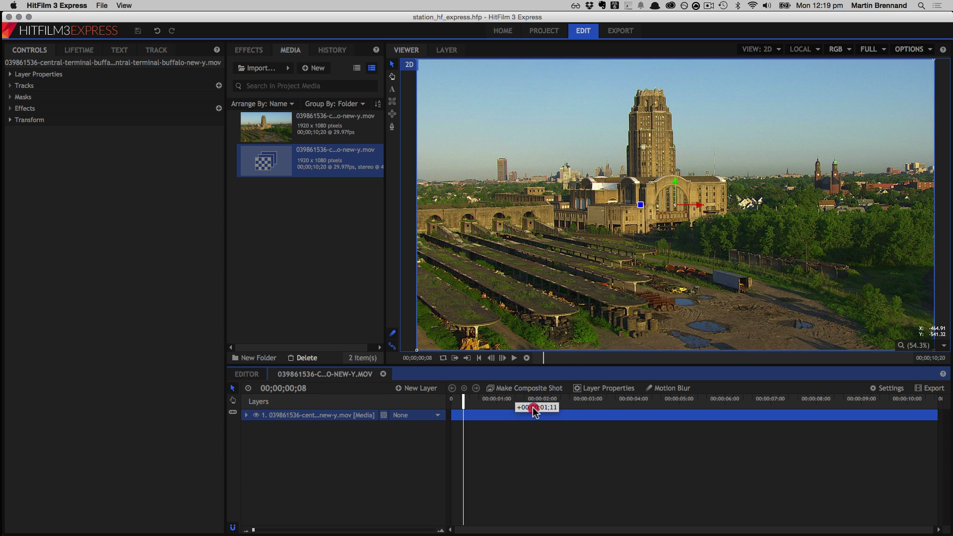
left_click_drag(531, 404, 416, 419)
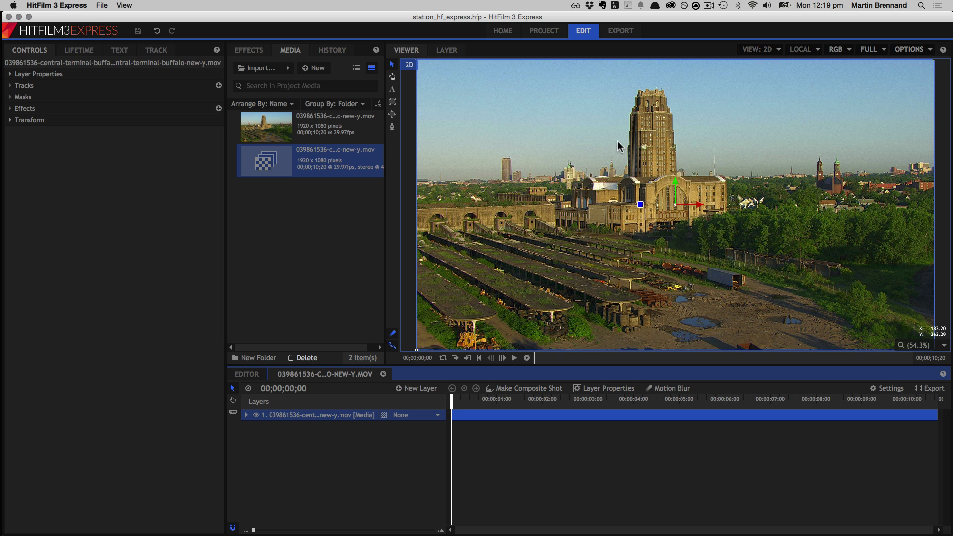
left_click_drag(452, 413, 659, 392)
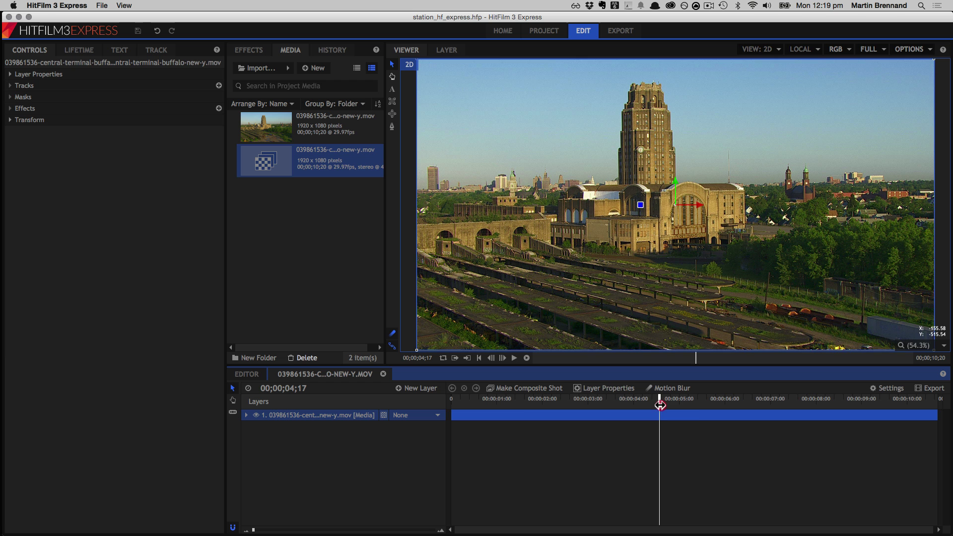
Open the station footage layer in mocha HitFilm as a new project, replacing the old project file
left_click_drag(659, 400, 407, 417)
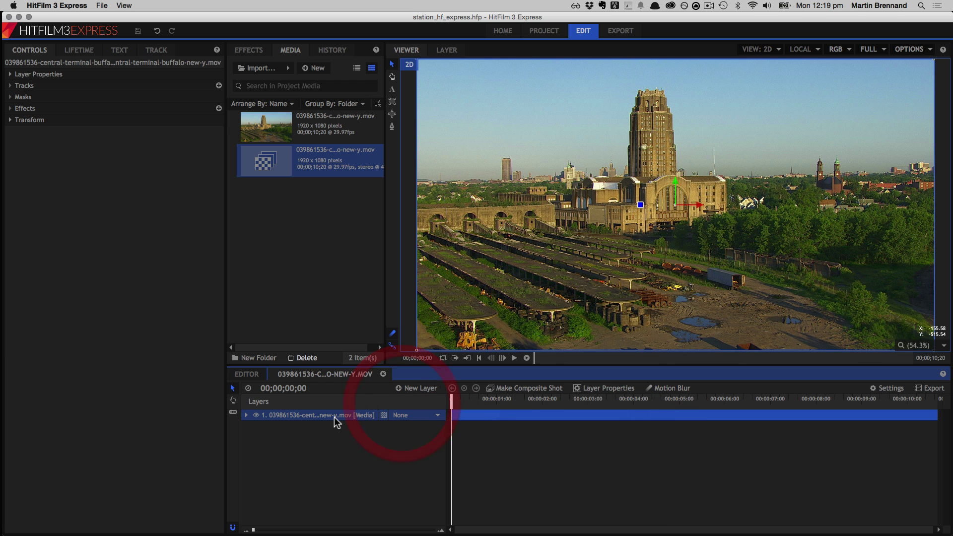
right_click(330, 420)
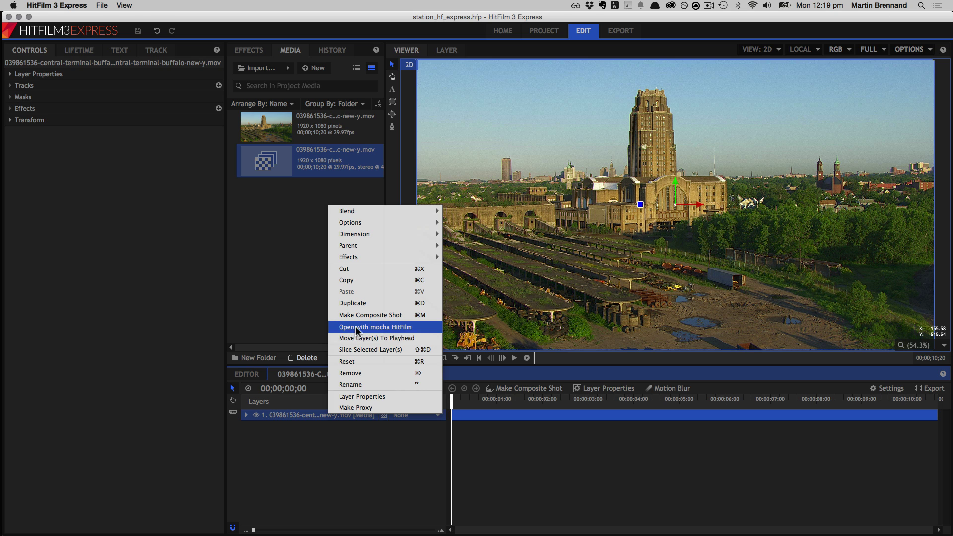
left_click(390, 329)
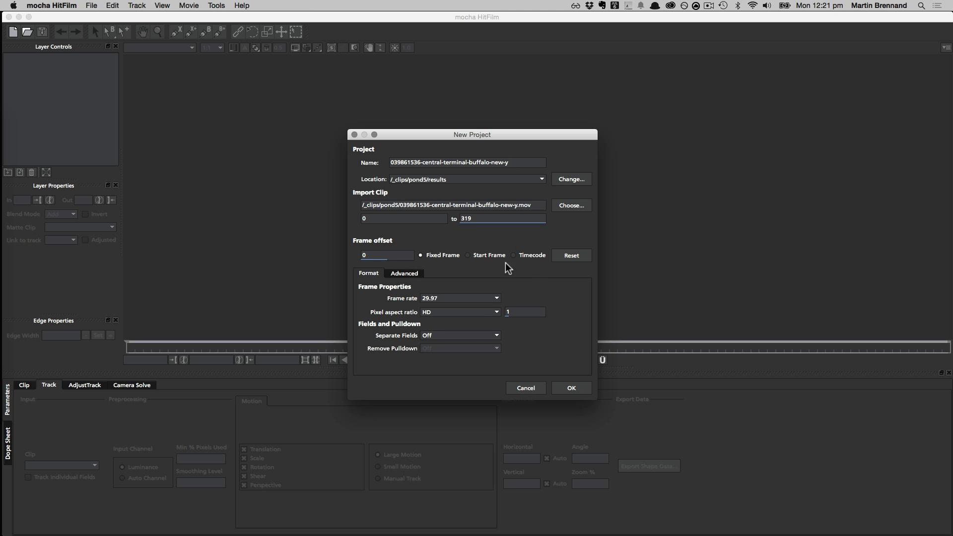
left_click(577, 391)
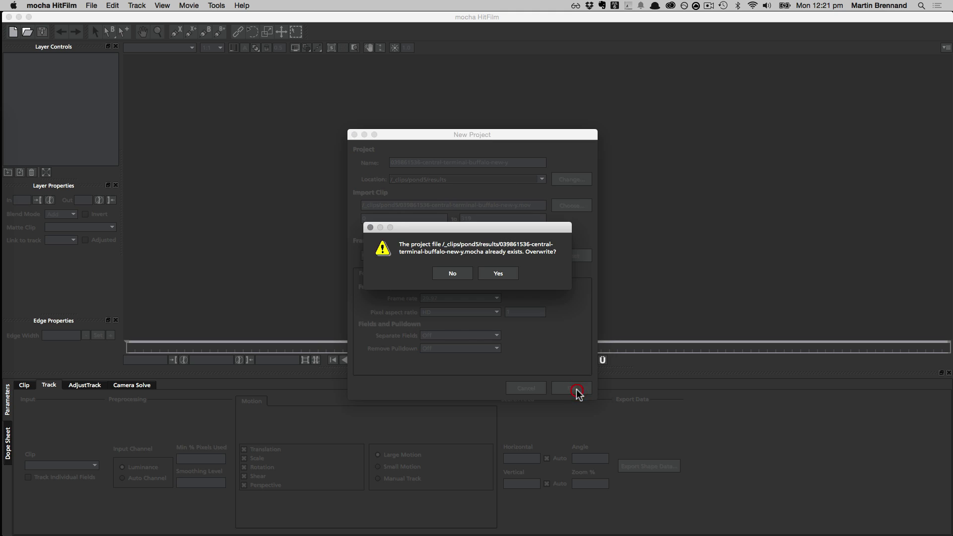
left_click(498, 274)
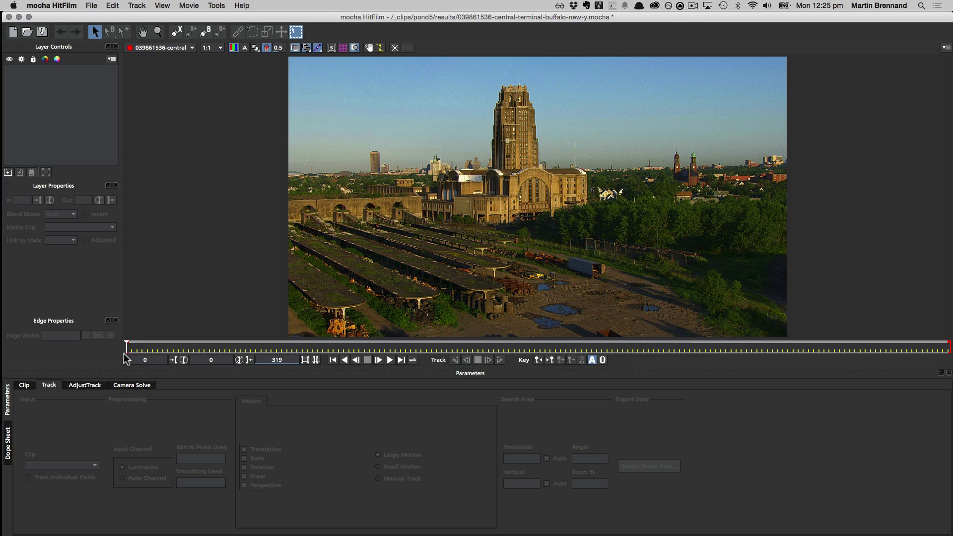
Scrub the station clip from the start to its final frame, 319
left_click_drag(127, 342, 403, 347)
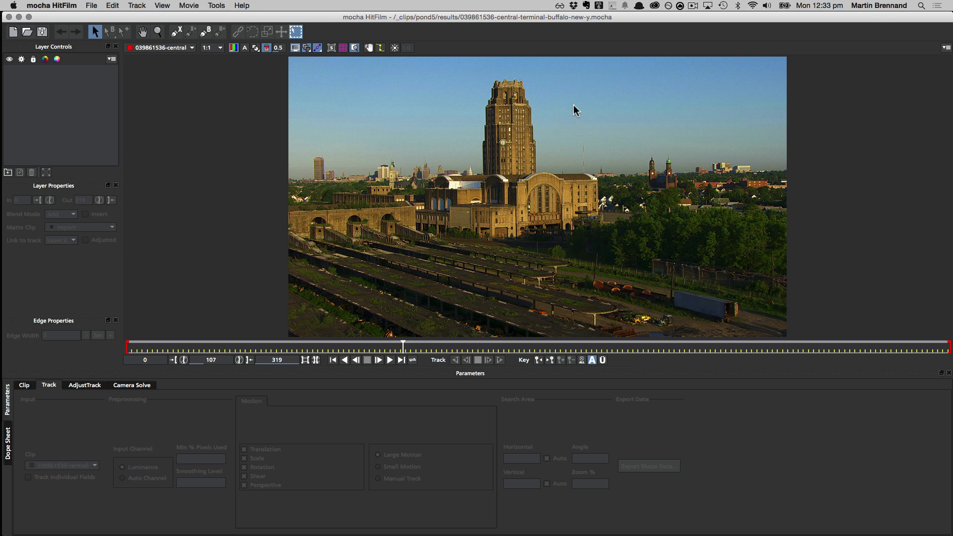
left_click_drag(403, 346, 949, 342)
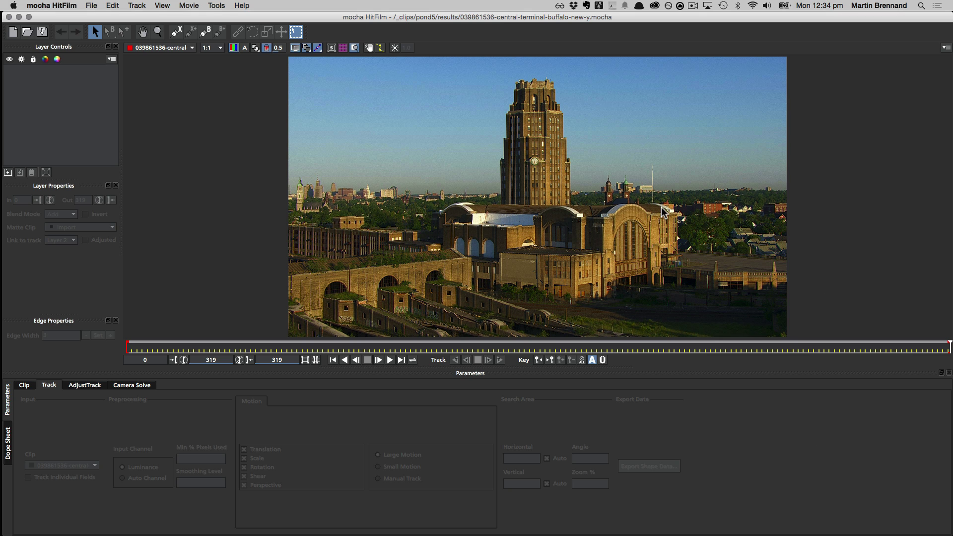
Draw a closed X-spline outline around the station's arched hall on Layer 1
left_click(176, 31)
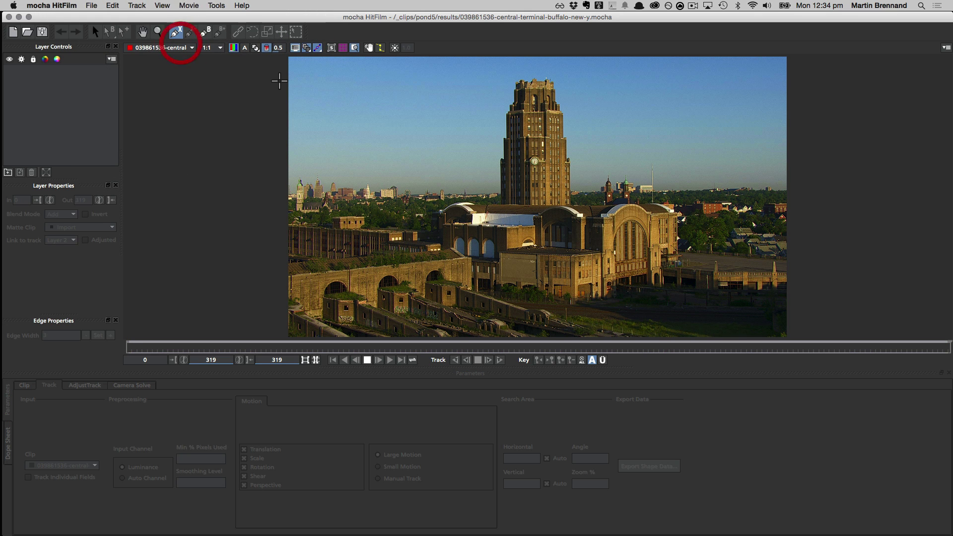
left_click(664, 287)
left_click(661, 270)
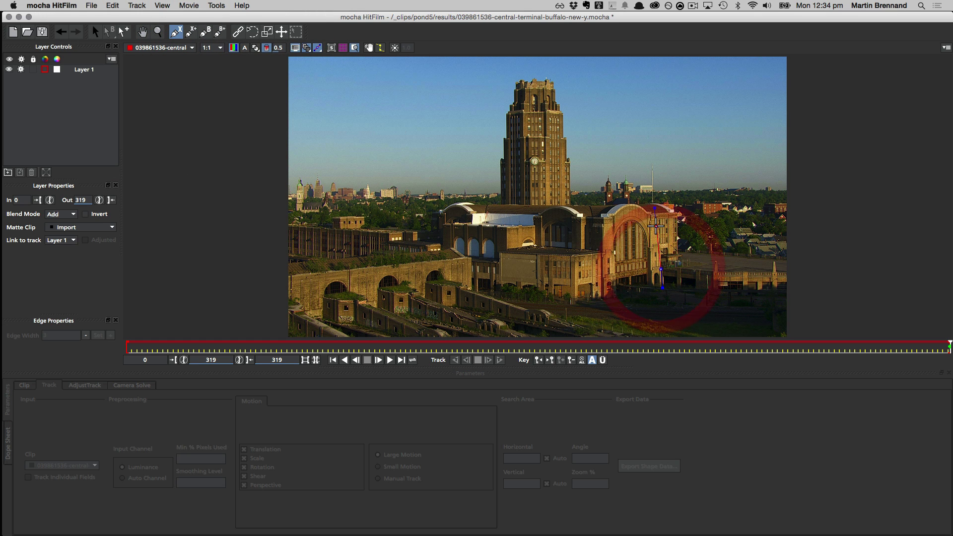
left_click(657, 226)
left_click(674, 222)
left_click(648, 206)
left_click(621, 190)
left_click(616, 209)
left_click(600, 224)
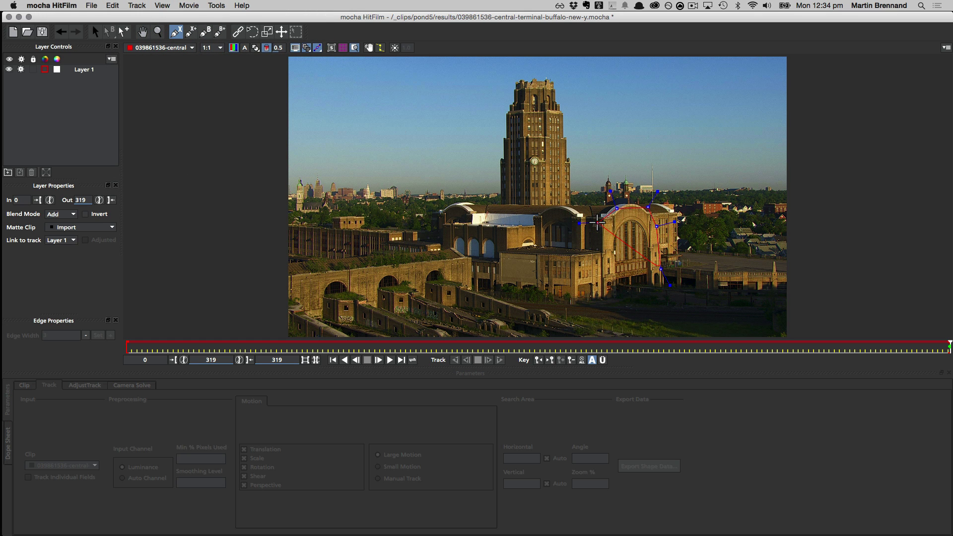
left_click(602, 253)
left_click_drag(601, 253, 575, 257)
right_click(576, 285)
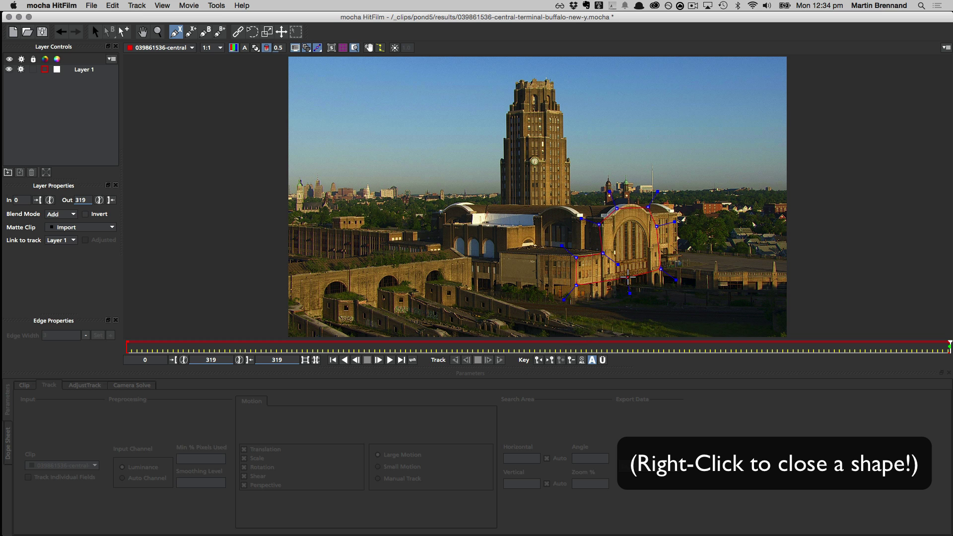
right_click(629, 275)
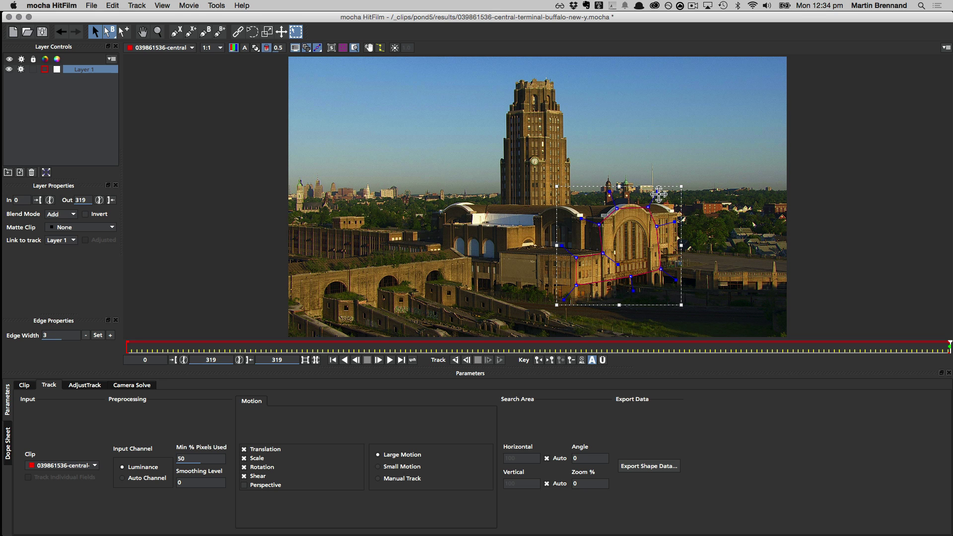
Show the shape as a filled matte and adjust its points to the roofline and corners
left_click_drag(659, 195, 660, 185)
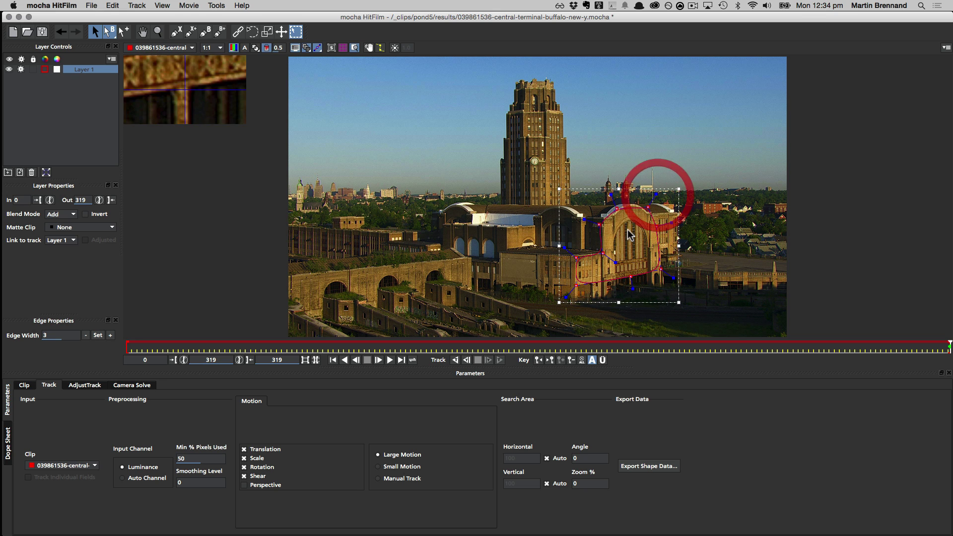
left_click(256, 49)
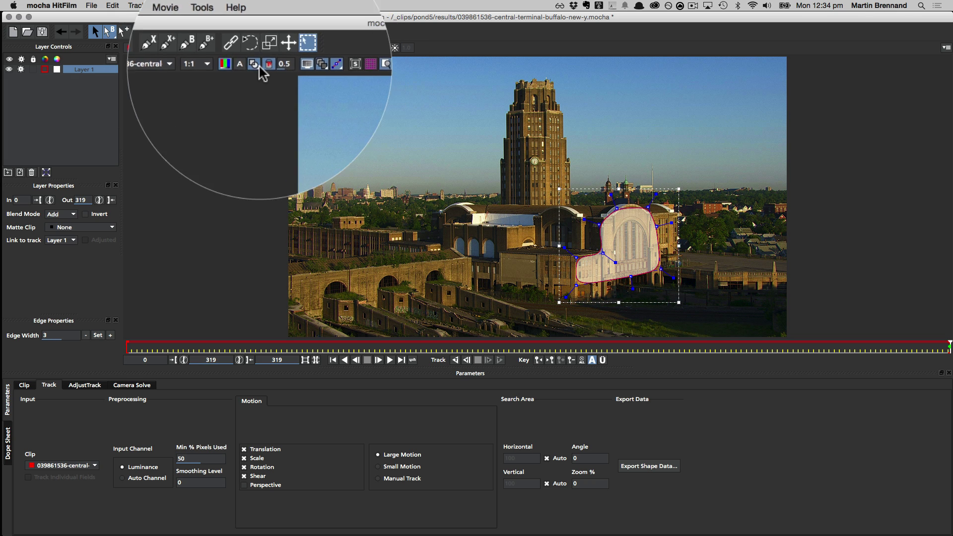
left_click(617, 219)
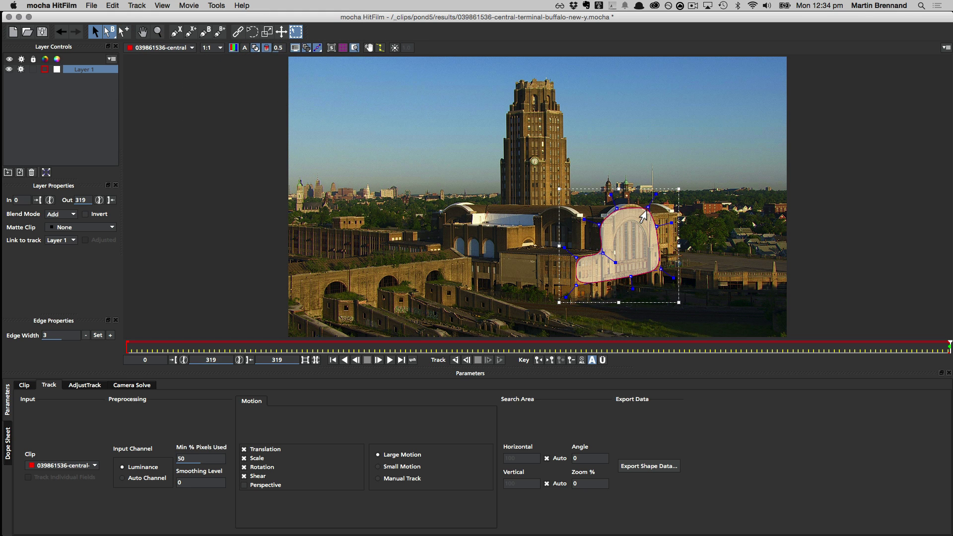
left_click_drag(656, 194, 645, 204)
left_click(645, 204)
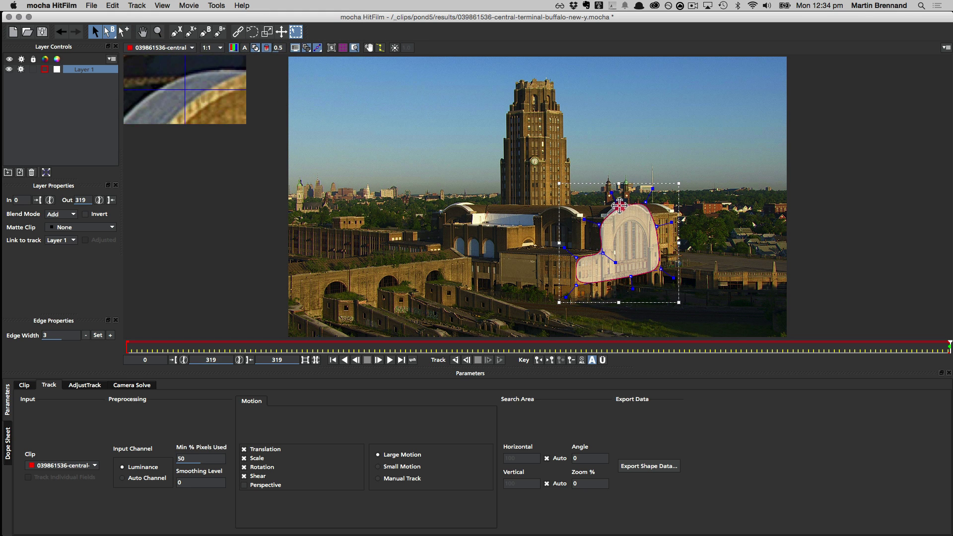
left_click(619, 203)
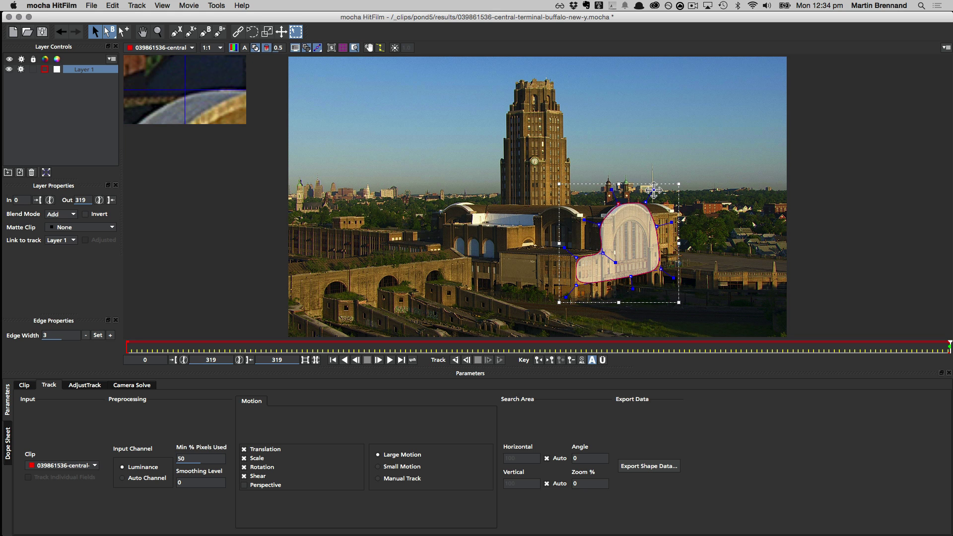
left_click_drag(603, 253, 608, 251)
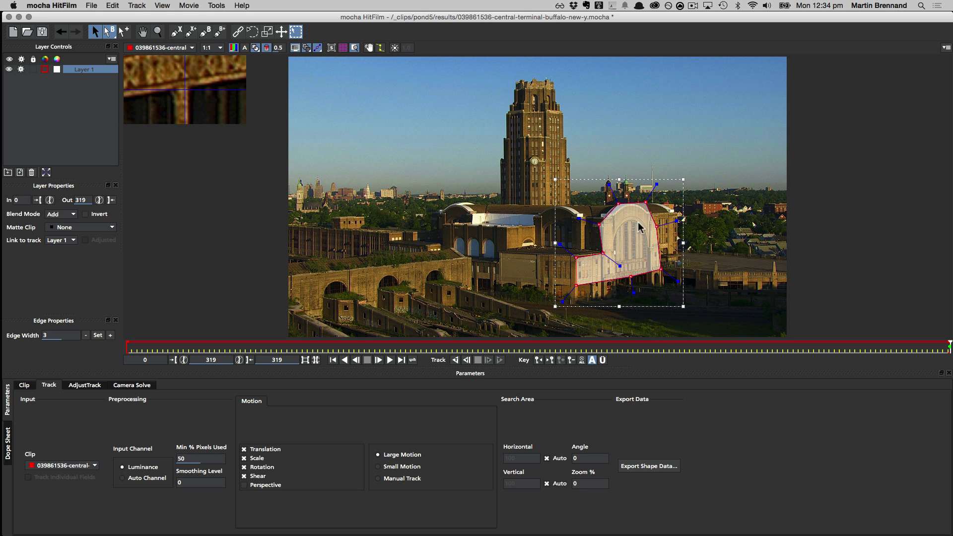
left_click_drag(575, 257, 572, 252)
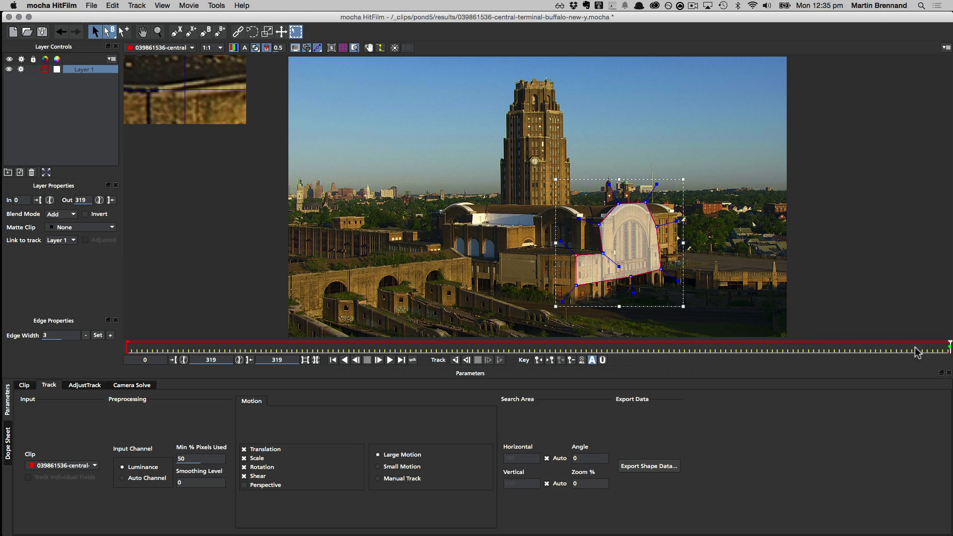
Track the arch shape backward from frame 249, review it, and raise its lower points onto the building
left_click_drag(947, 346, 71, 342)
left_click(347, 327)
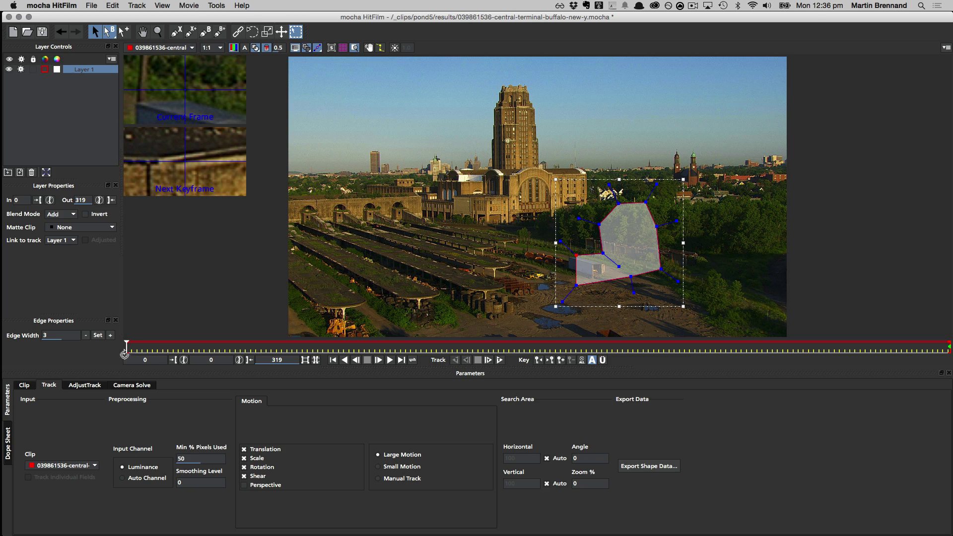
left_click_drag(127, 348, 949, 373)
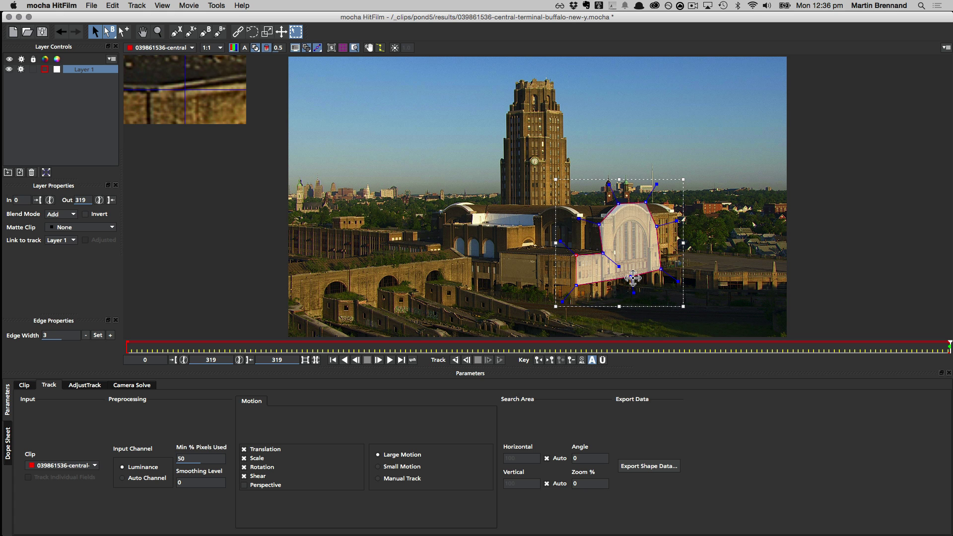
left_click_drag(631, 277, 627, 255)
left_click(576, 280)
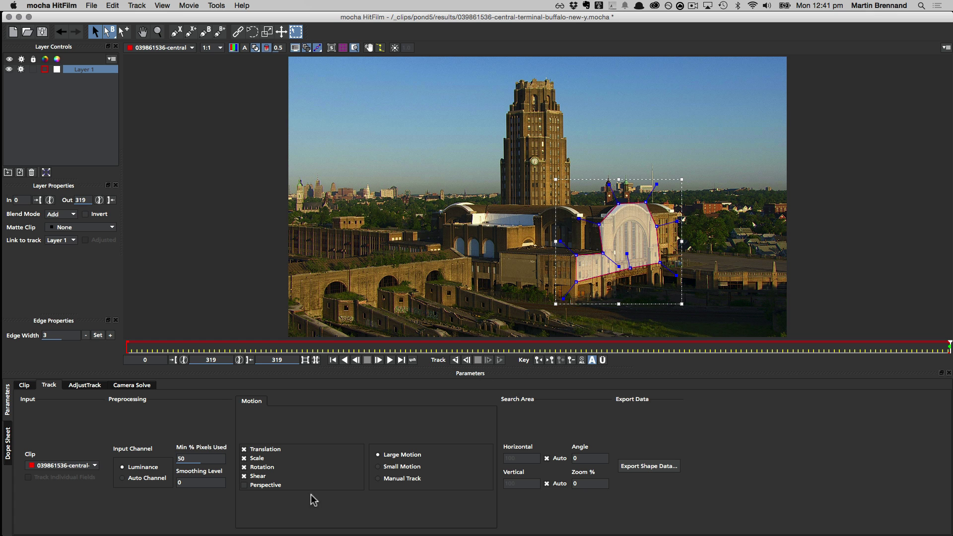
Enable Perspective motion, set Min % Pixels Used to 90, and show the planar surface and grid
left_click(268, 486)
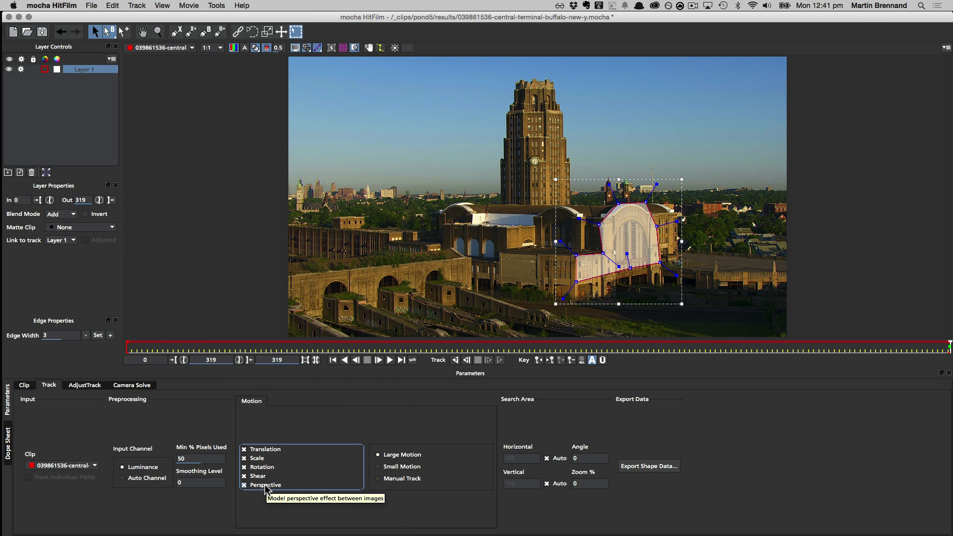
left_click(191, 458)
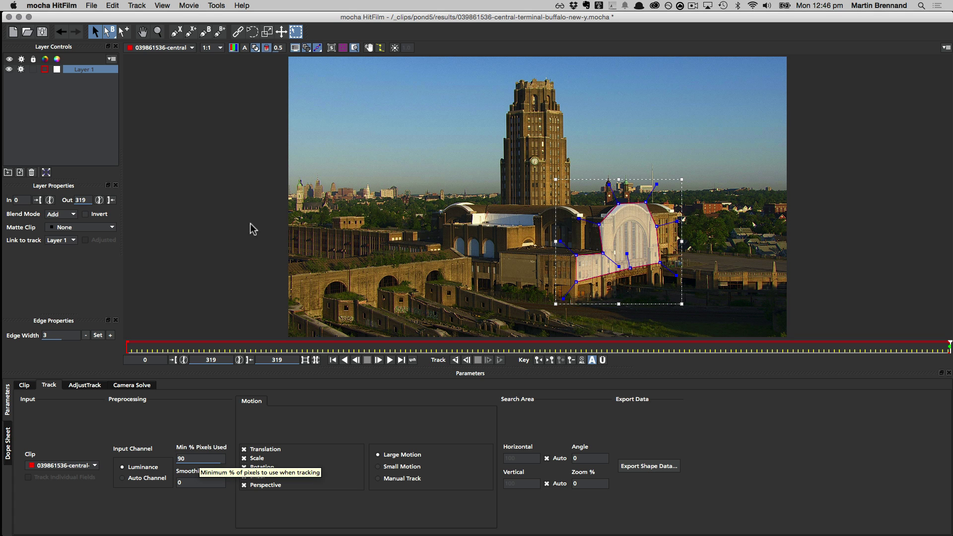
left_click(343, 48)
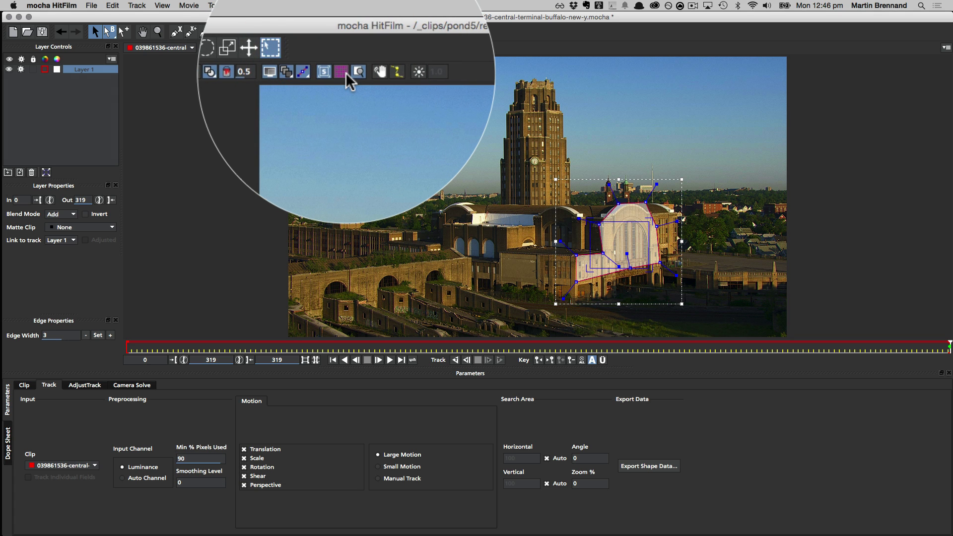
left_click(343, 48)
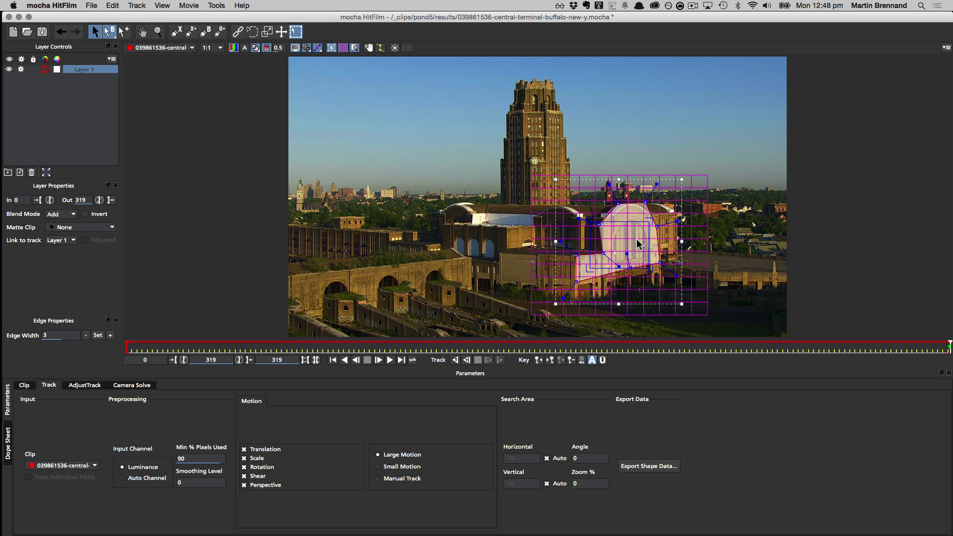
Drag the planar surface corners so the grid follows the hall's side-wall perspective
left_click_drag(651, 217, 600, 266)
left_click_drag(589, 220, 606, 202)
left_click_drag(593, 271, 608, 270)
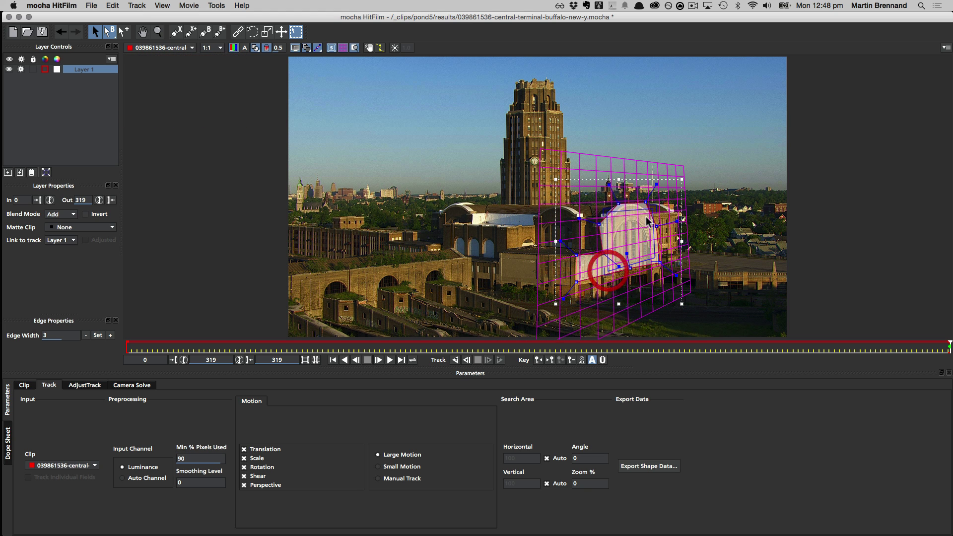
mouse_move(647, 221)
left_mouse_down()
mouse_move(656, 255)
mouse_move(653, 203)
mouse_move(605, 217)
mouse_move(651, 214)
mouse_move(654, 204)
left_mouse_up()
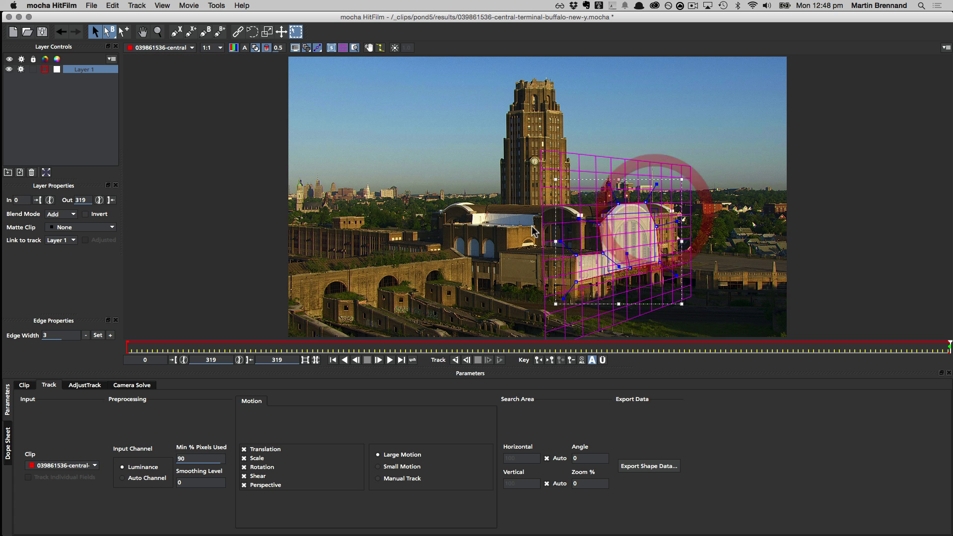
left_click_drag(606, 270, 605, 270)
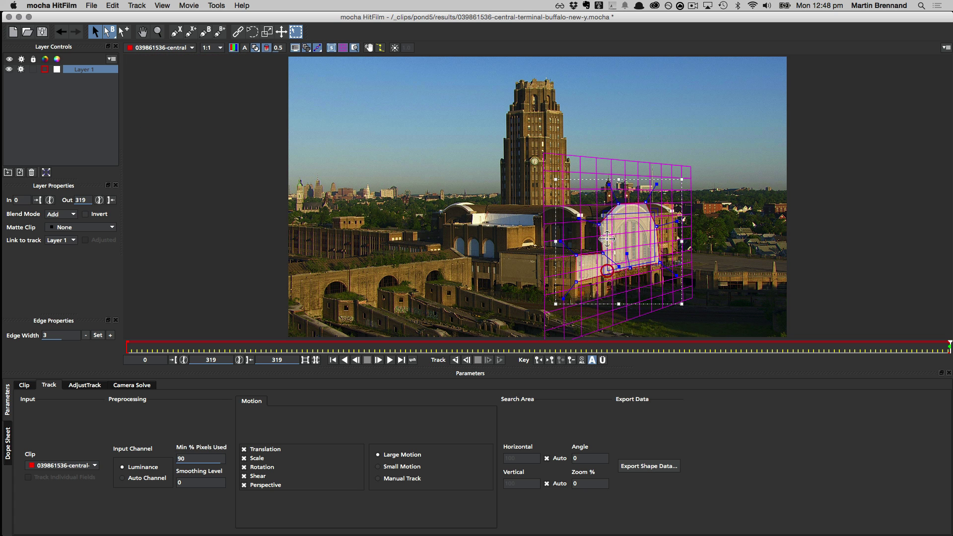
left_click_drag(608, 217, 606, 217)
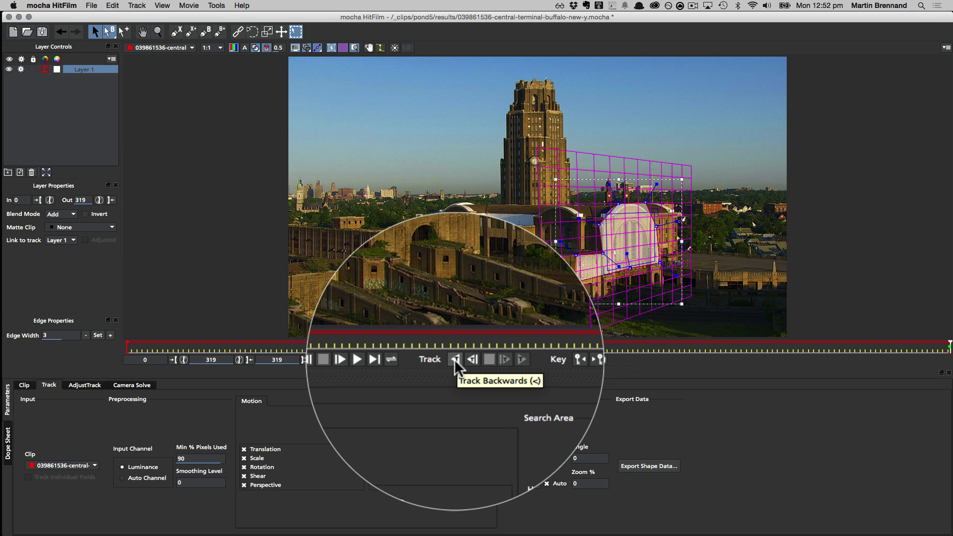
Track the shape and grid backward from frame 319 to frame 0, then scrub to verify the lock
left_click(454, 359)
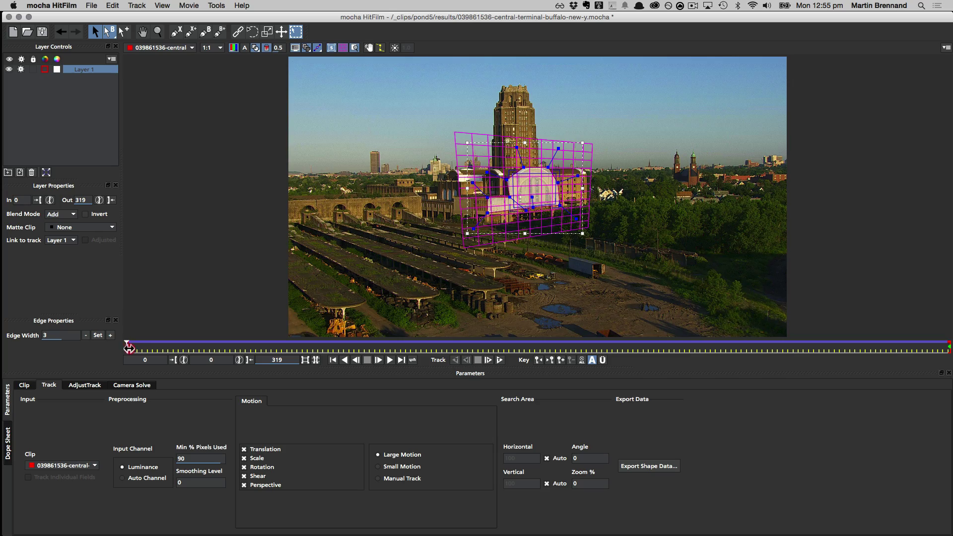
left_click_drag(129, 347, 88, 335)
left_click_drag(19, 346, 128, 349)
left_click_drag(513, 174, 510, 175)
left_click_drag(128, 346, 38, 334)
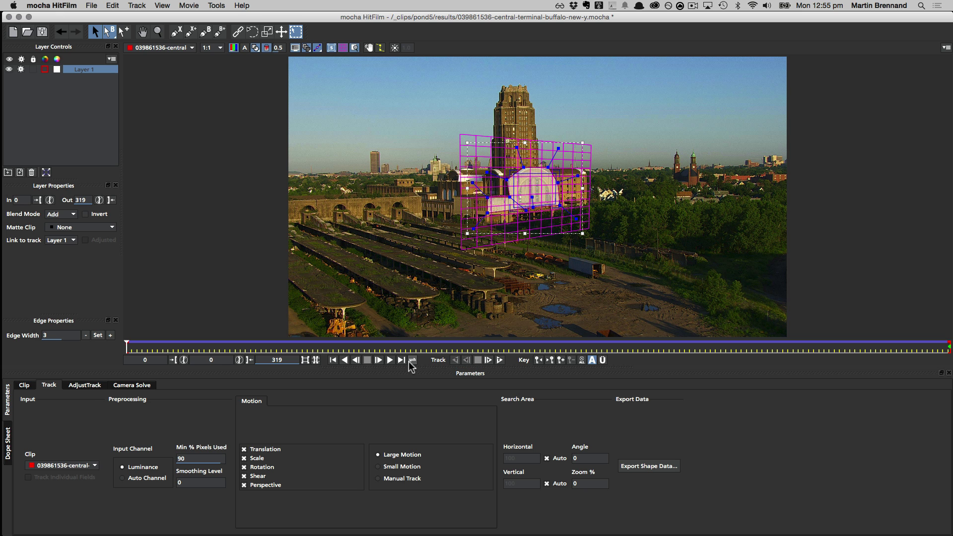
At the last frame, rename Layer 1 to 'station side'
left_click(401, 360)
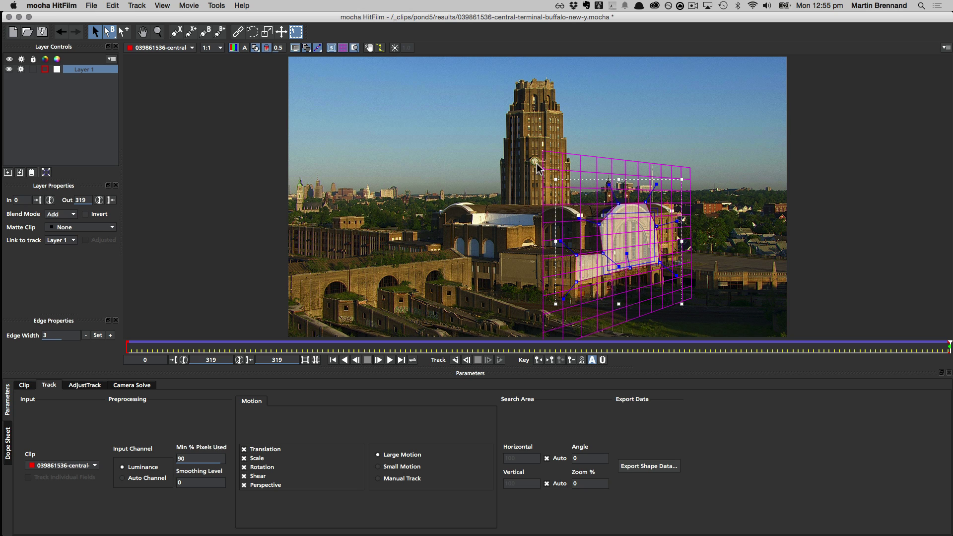
double_click(89, 71)
type("tation sodel")
key("BackSpace")
key("BackSpace")
key("BackSpace")
type("ide")
key("Return")
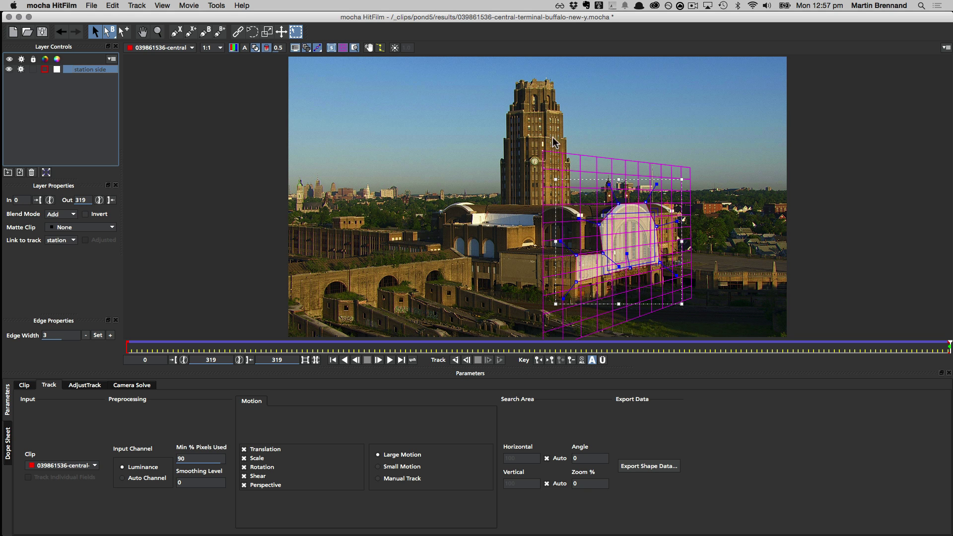
Zoom in on the station tower and hide the planar grid
key("z")
left_click_drag(570, 152, 596, 206)
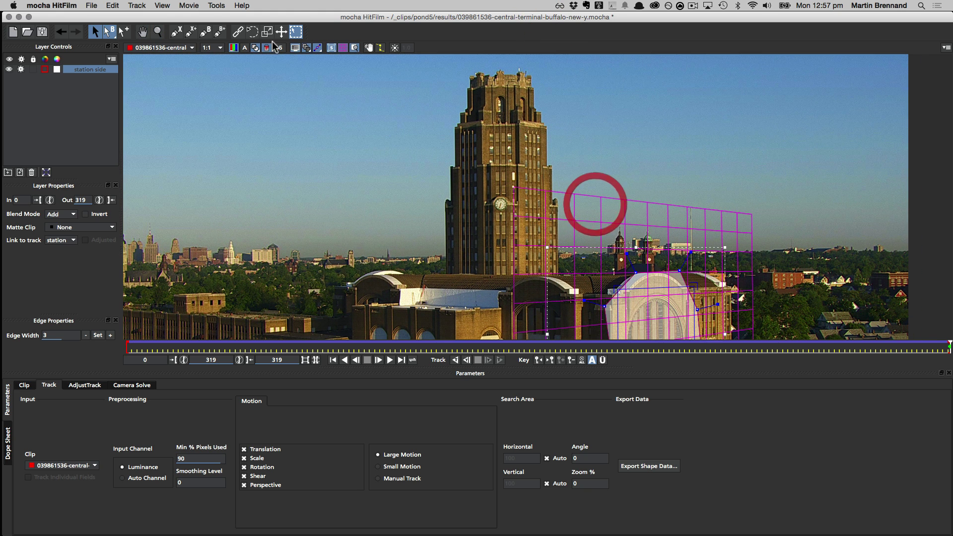
key("s")
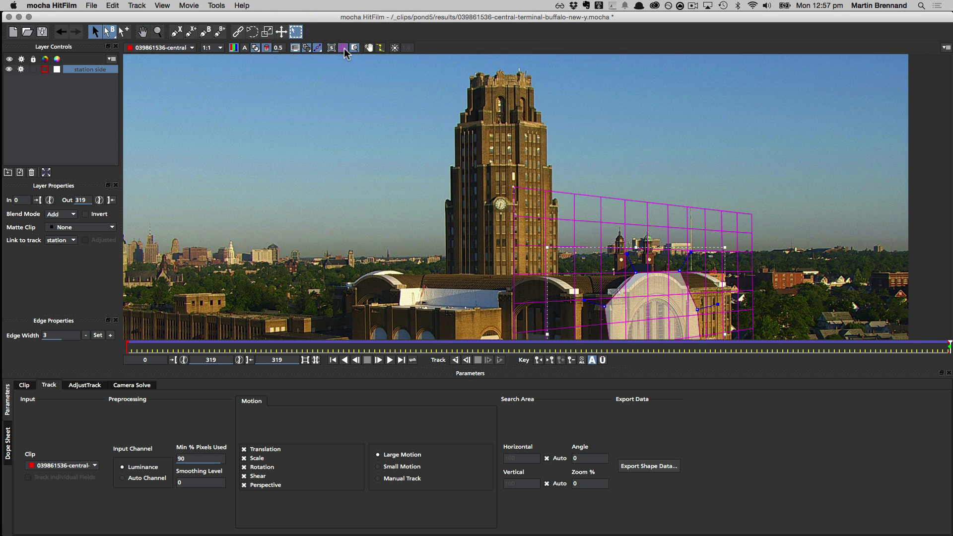
left_click(343, 48)
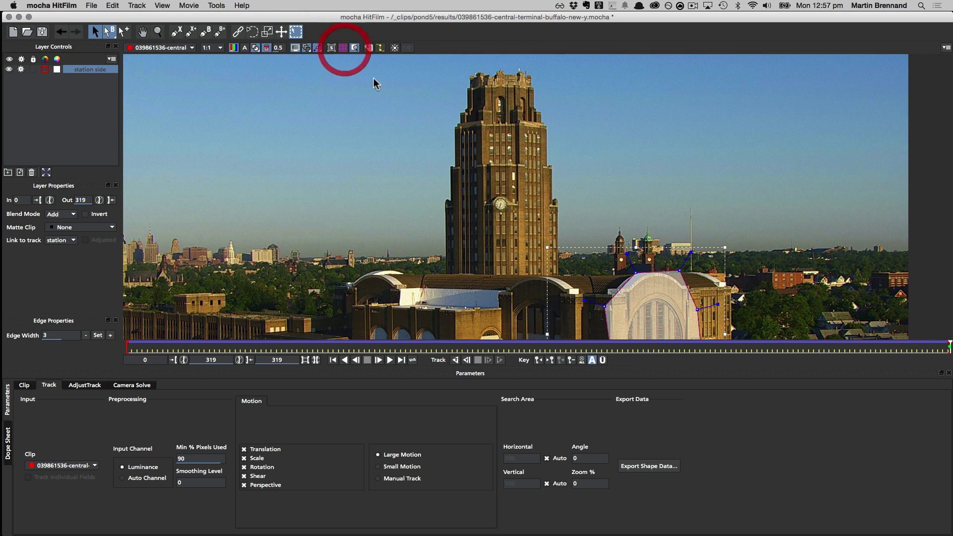
Outline the tower's upper front face with a closed X-Spline shape on a new Layer 2
left_click(177, 33)
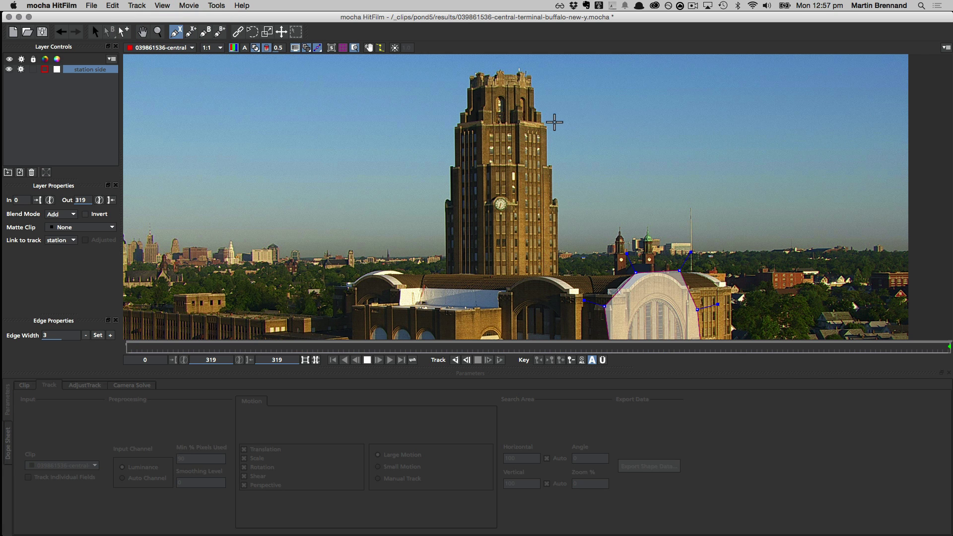
left_click(553, 122)
left_click(516, 116)
left_click(501, 103)
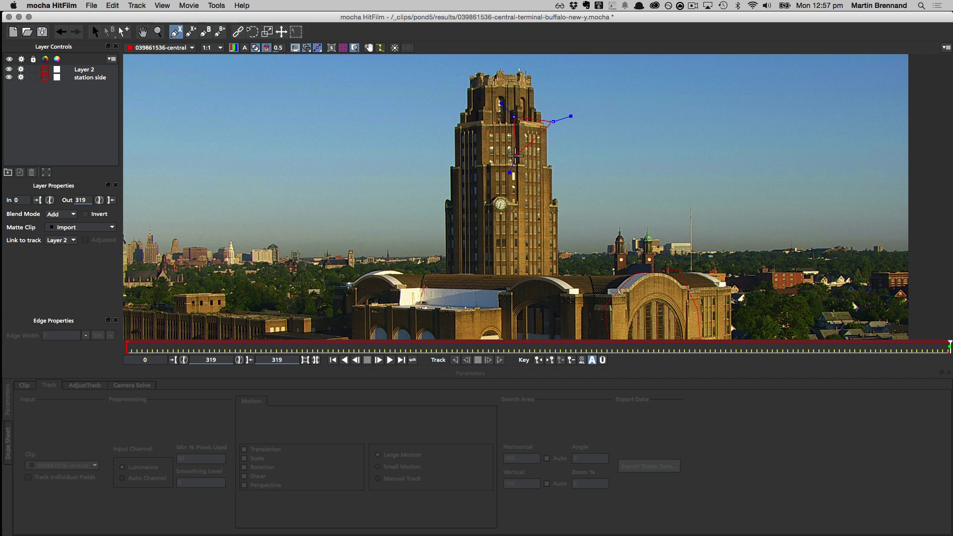
left_click(516, 156)
left_click(508, 159)
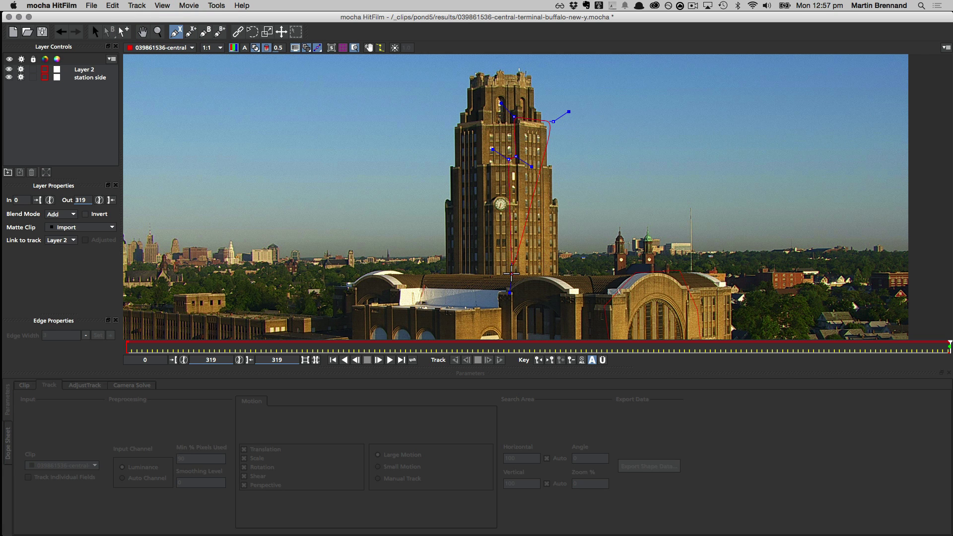
left_click(512, 273)
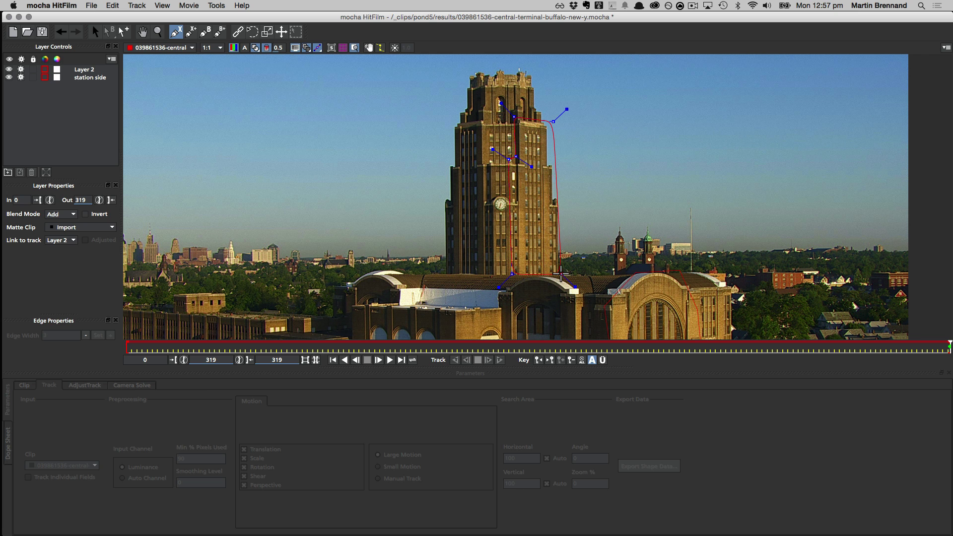
left_click(562, 274)
left_click(557, 193)
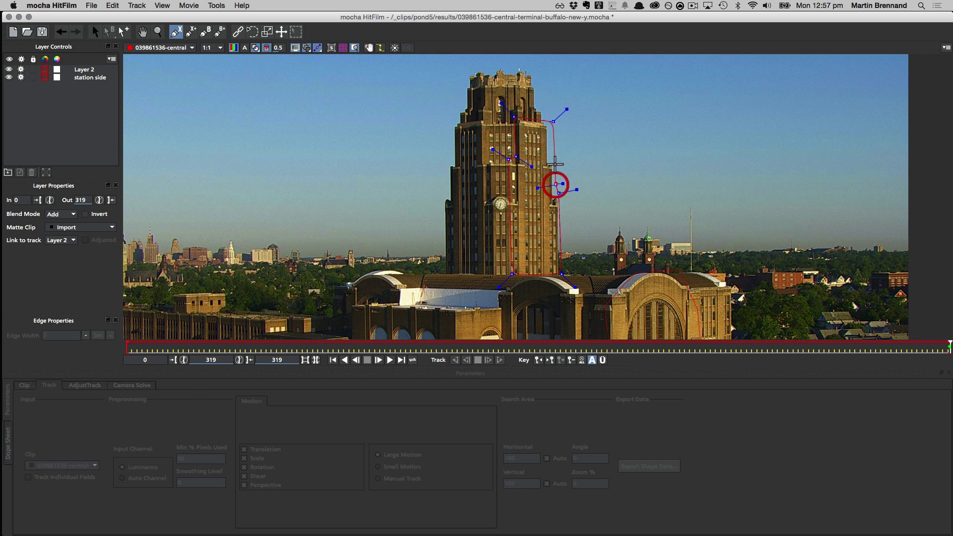
left_click(552, 160)
right_click(552, 160)
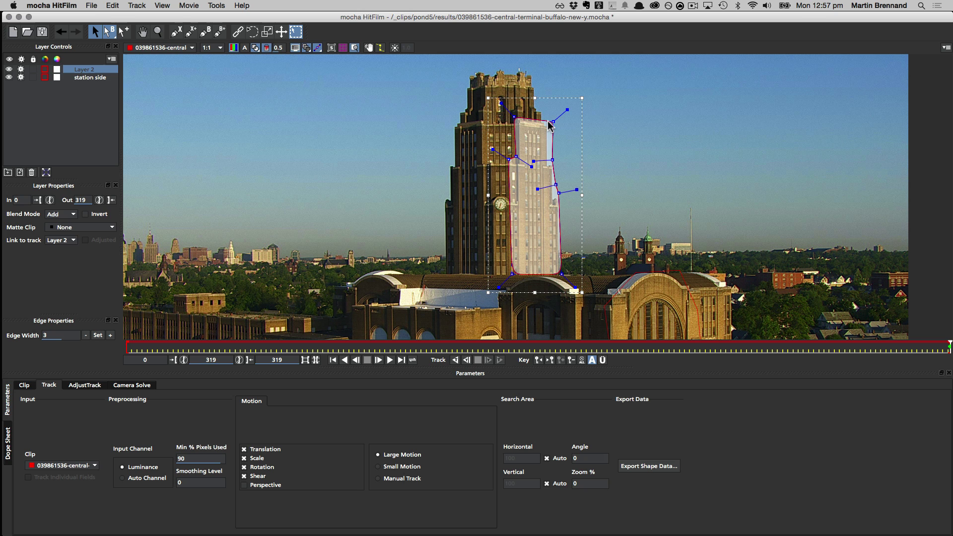
left_click_drag(552, 121, 550, 119)
left_click(551, 119)
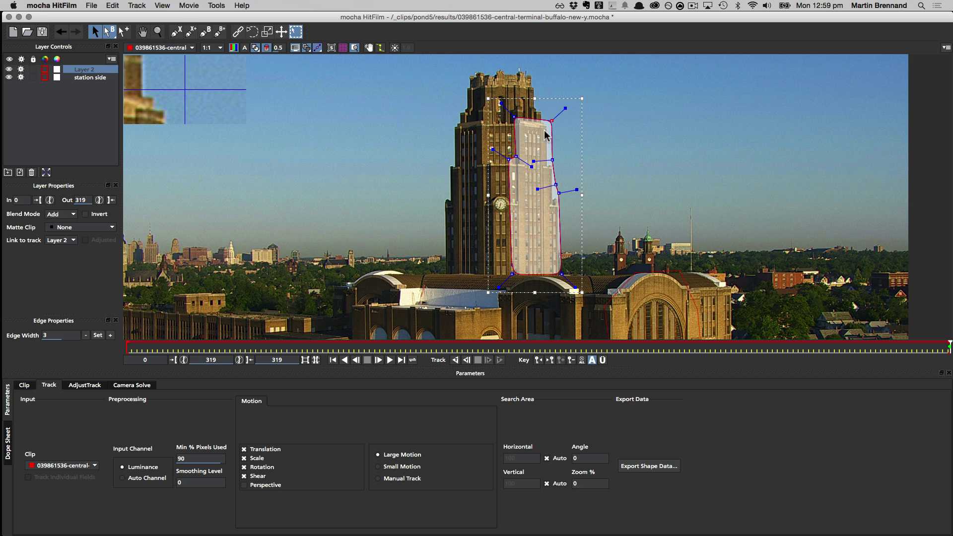
Enable Perspective tracking for Layer 2 and review the tower shape across the clip
left_click(257, 484)
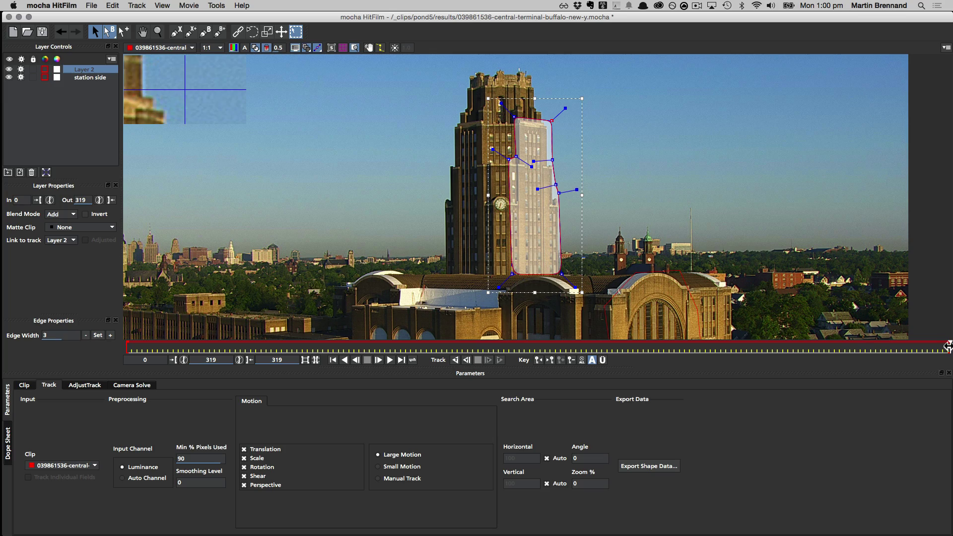
left_click_drag(948, 346, 188, 348)
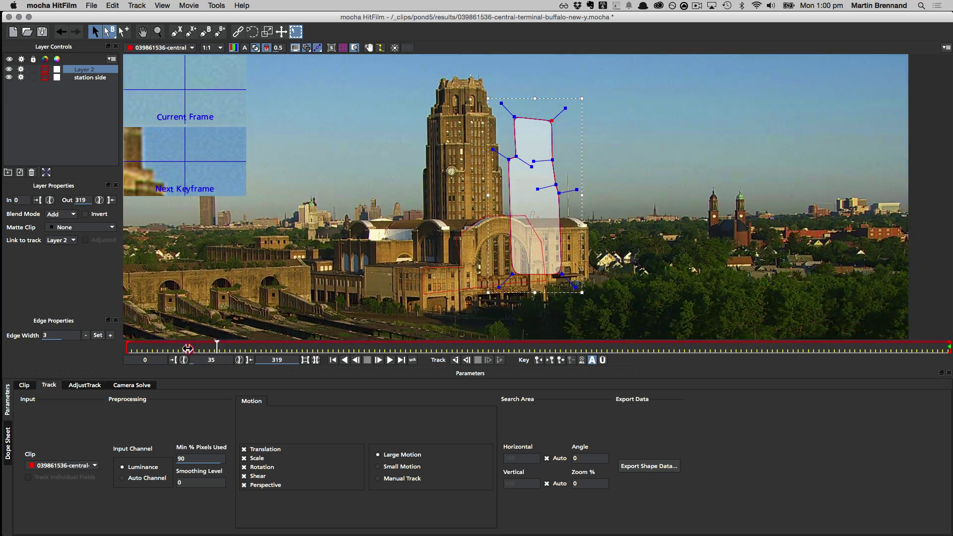
key("space")
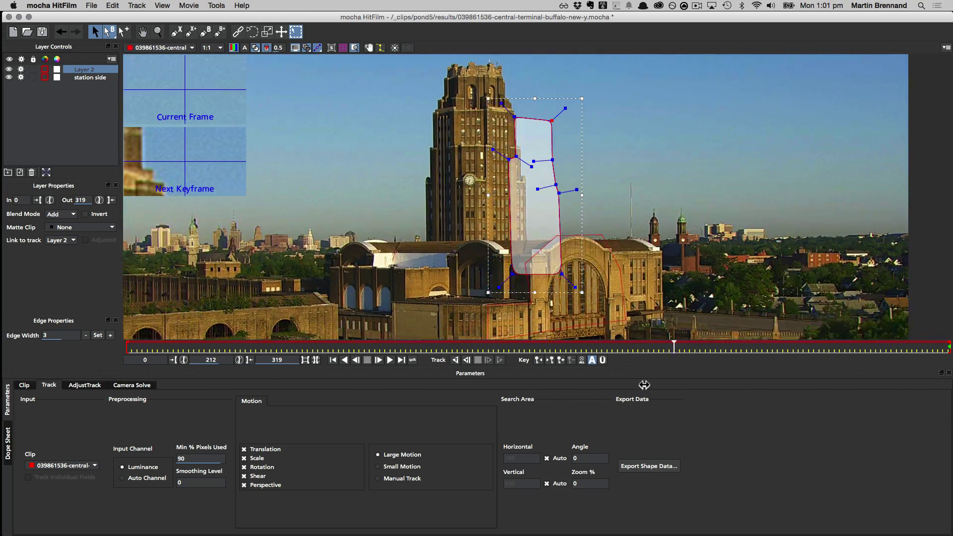
left_click(947, 412)
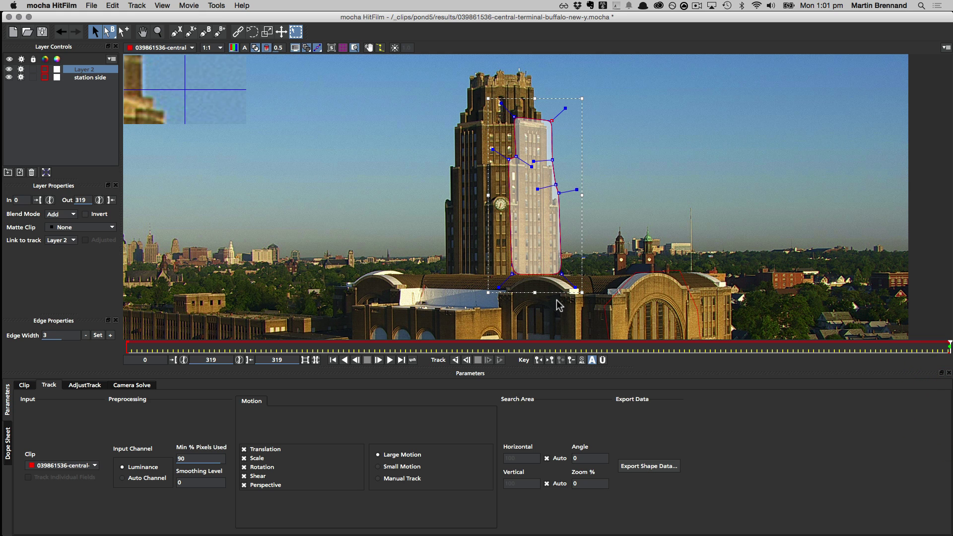
left_click(555, 346)
left_click_drag(555, 345, 623, 346)
key("l")
Raise the shape's bottom edge to end just above the station roofline
left_click_drag(510, 271, 558, 264)
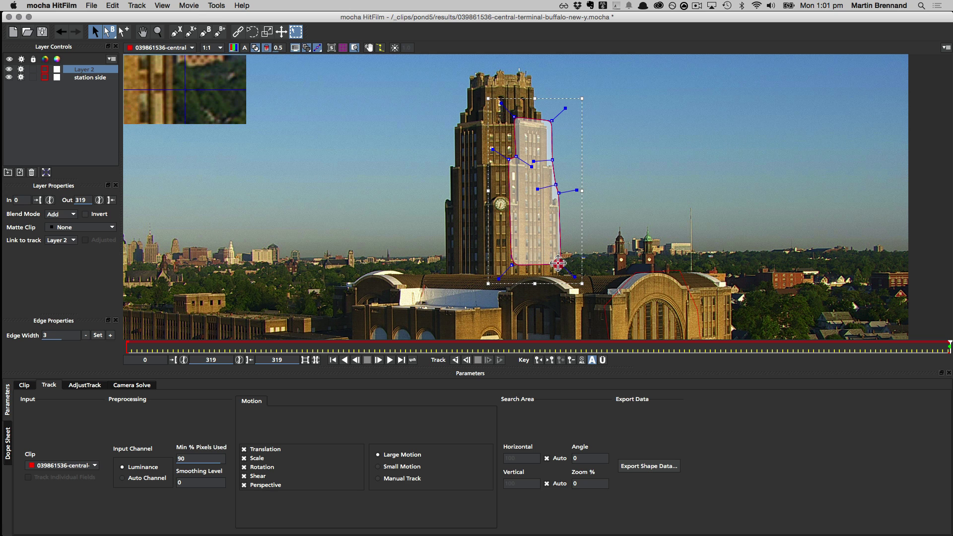
left_click(558, 263)
key("ctrl+l")
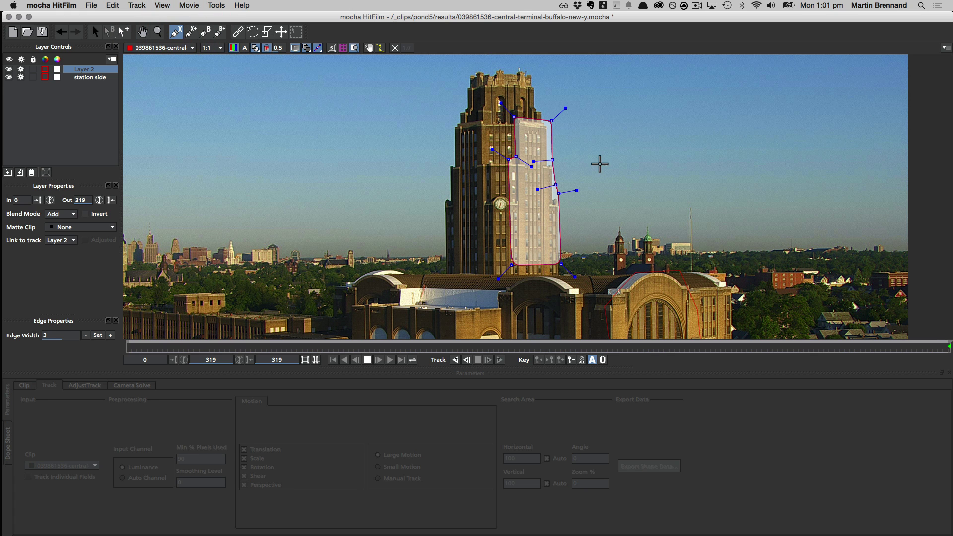
Draw a closed shape across the tower's middle section around the clock face as Layer 3
left_click(599, 163)
left_click(474, 169)
left_click(603, 212)
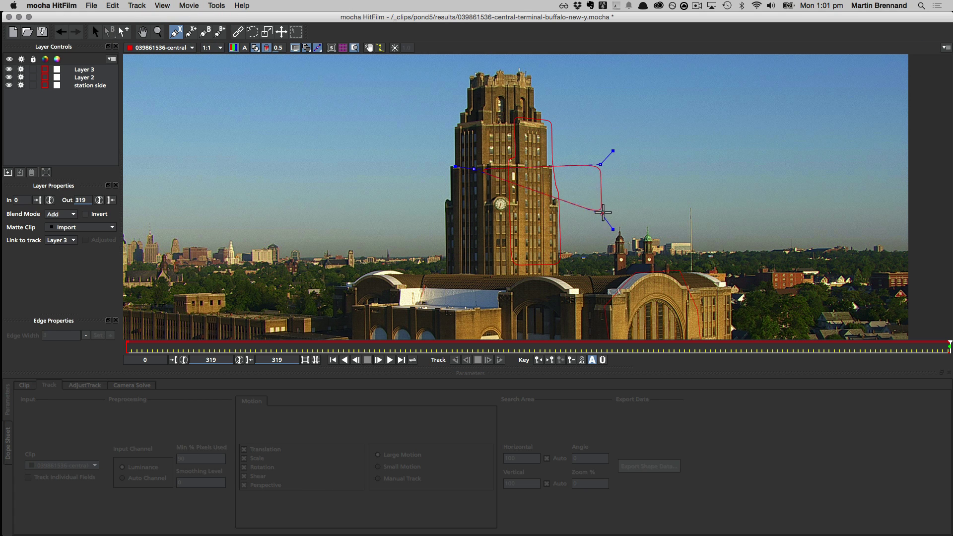
left_click(470, 216)
right_click(620, 216)
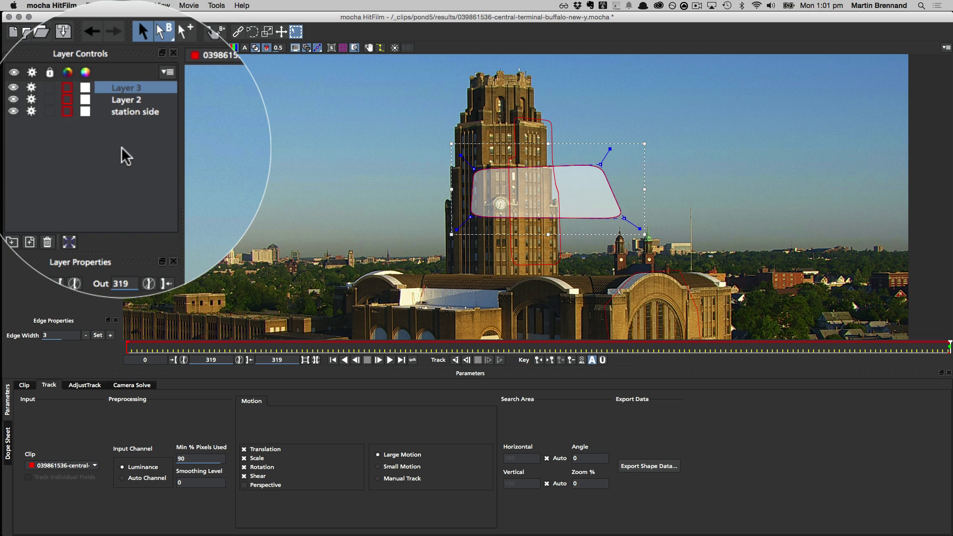
Set the matte display to Selected track mattes to compare the tower layers, then select Layer 3
left_click(124, 128)
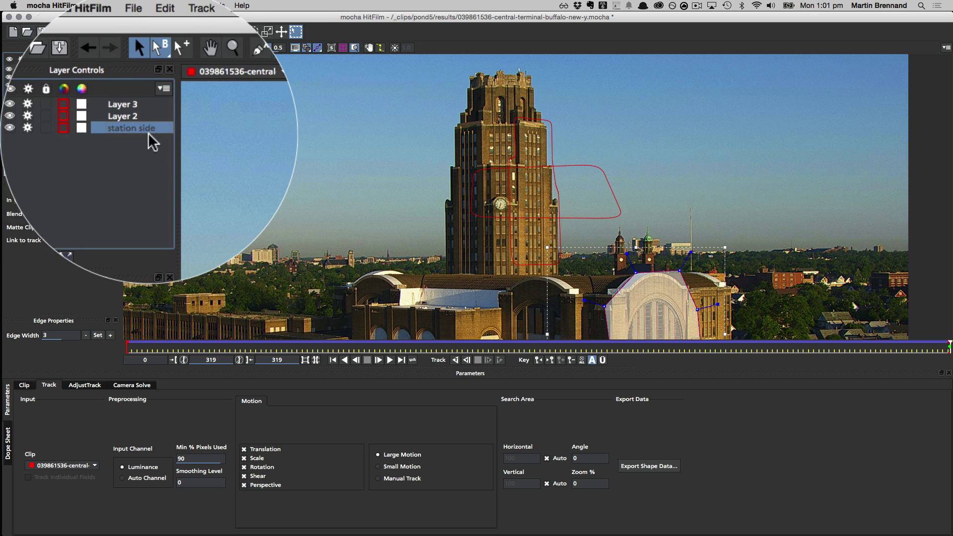
left_click(126, 105)
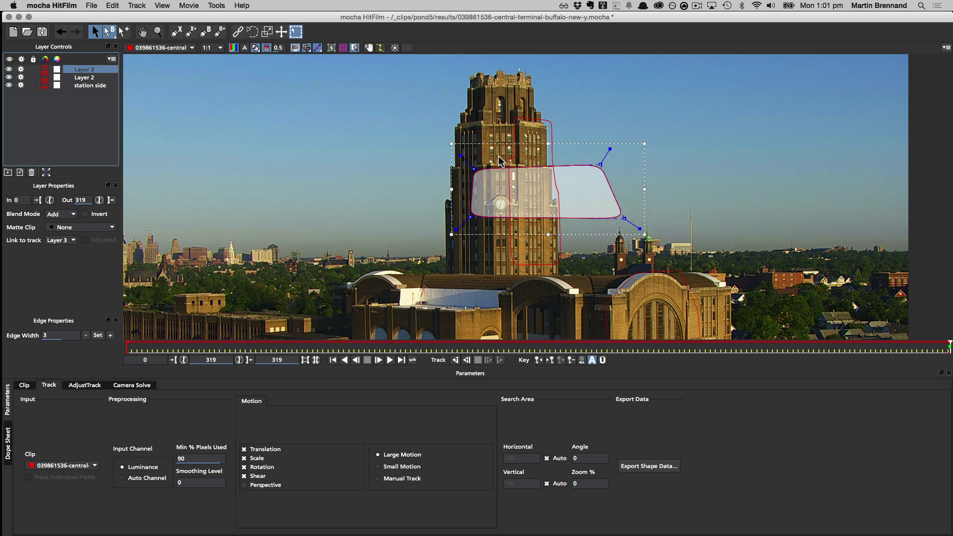
left_click(539, 125)
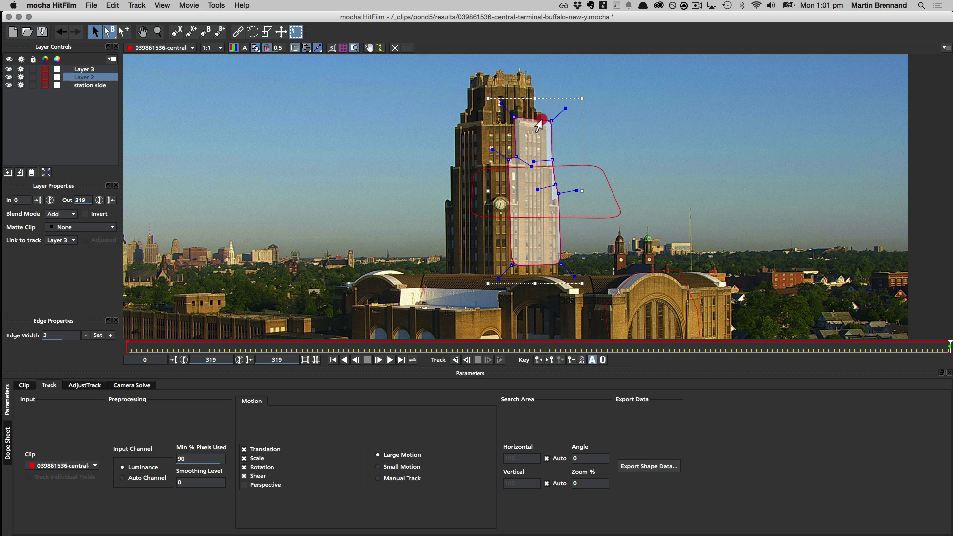
left_click_drag(256, 74, 294, 81)
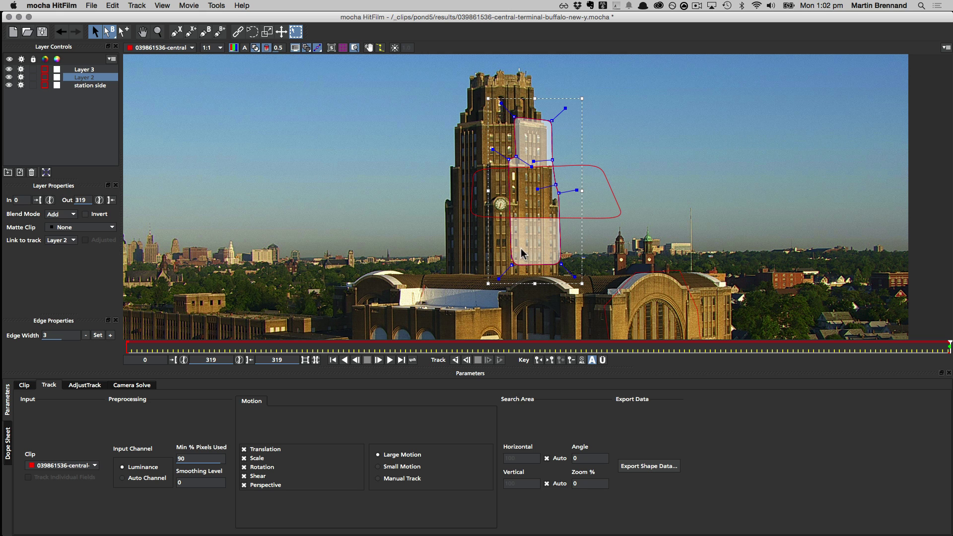
left_click(83, 70)
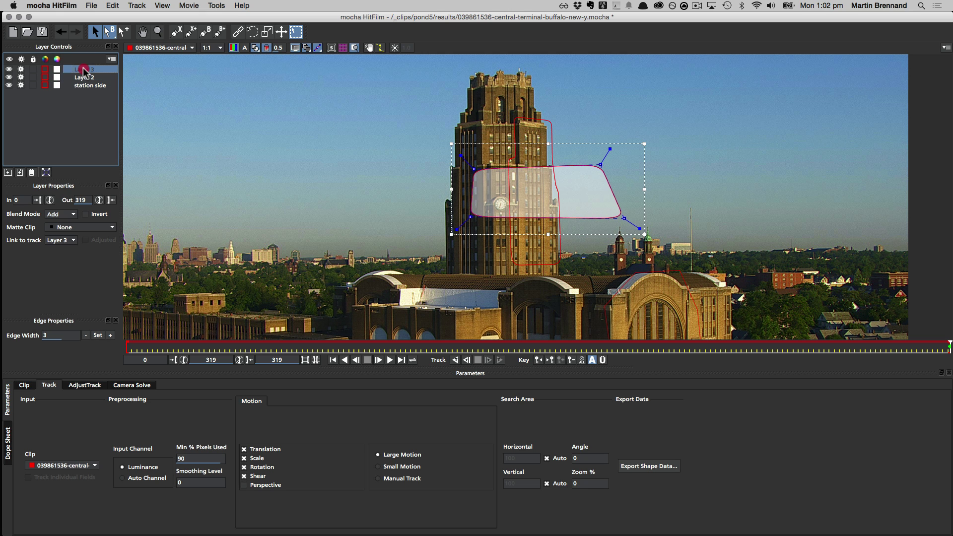
Delete Layer 3 and rename Layer 2 to 'tower track'
left_click(31, 172)
double_click(85, 69)
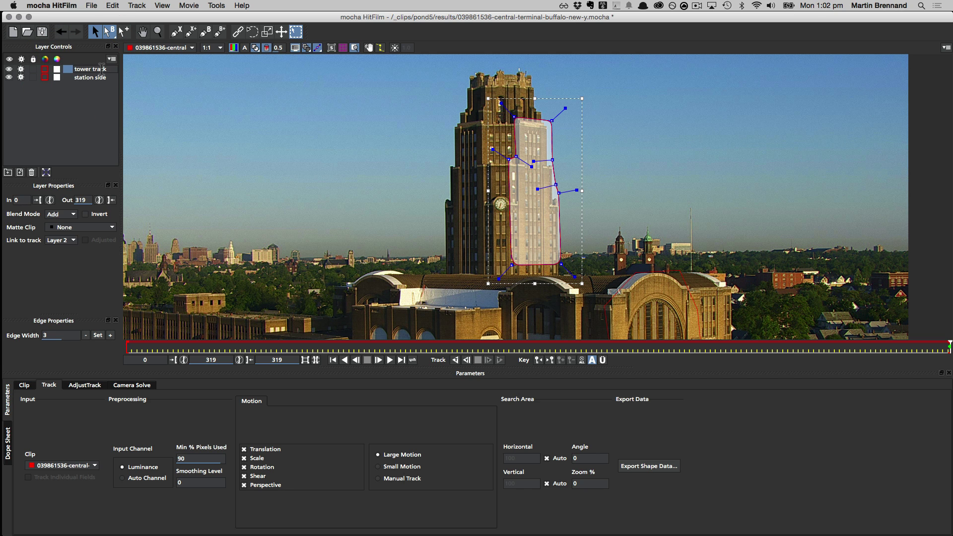
key("Return")
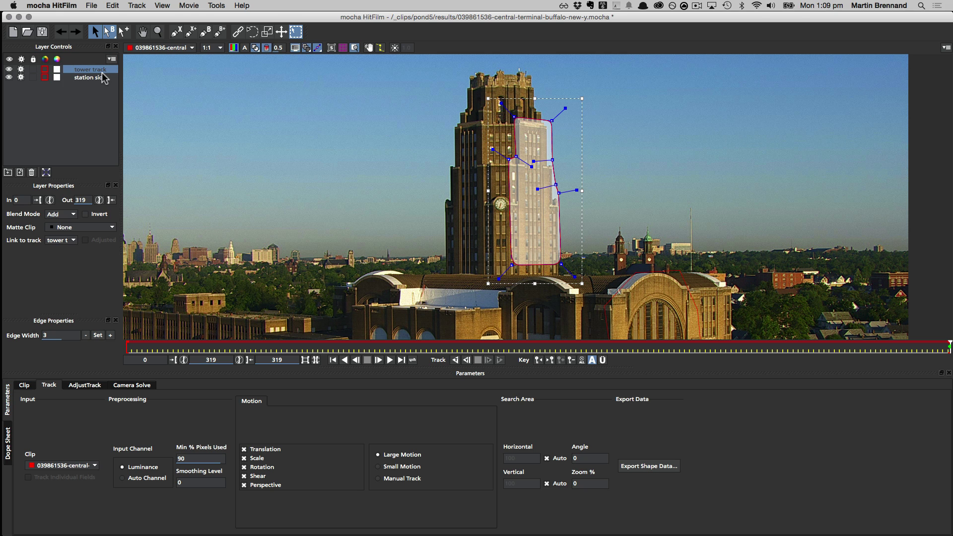
Show the planar surface and grid, and align the surface corners with the tower's face
left_click(343, 48)
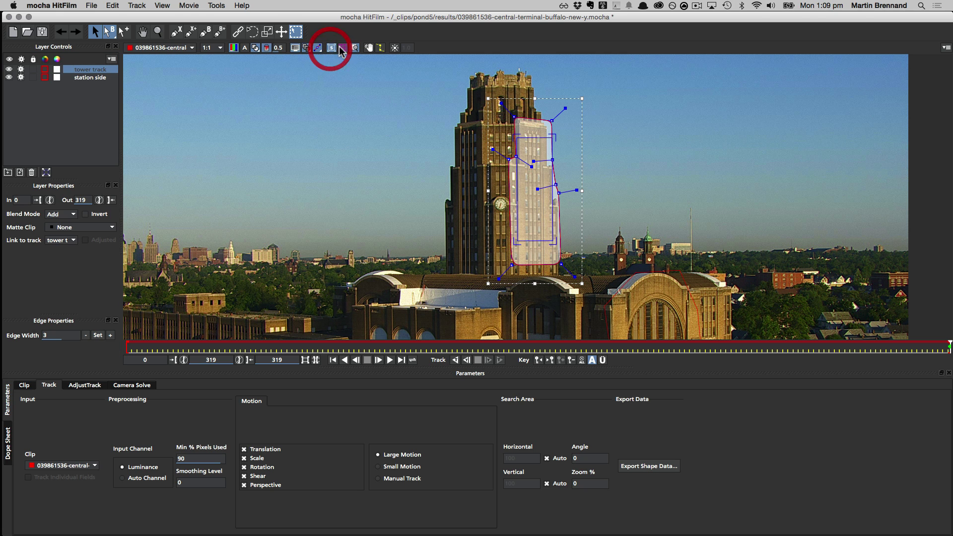
left_click(342, 48)
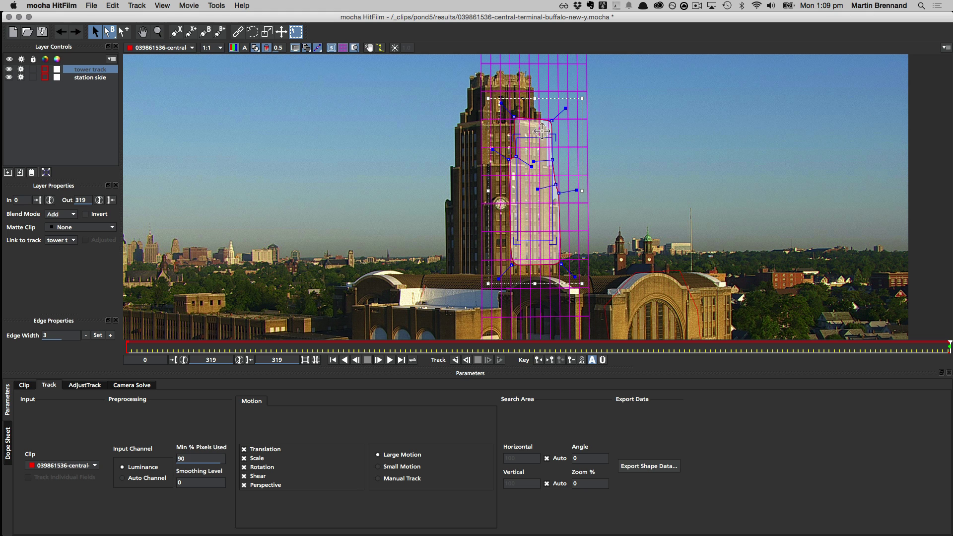
left_click_drag(555, 138, 551, 139)
left_click_drag(549, 240, 549, 241)
left_click_drag(549, 144, 551, 141)
left_click_drag(543, 191, 528, 174)
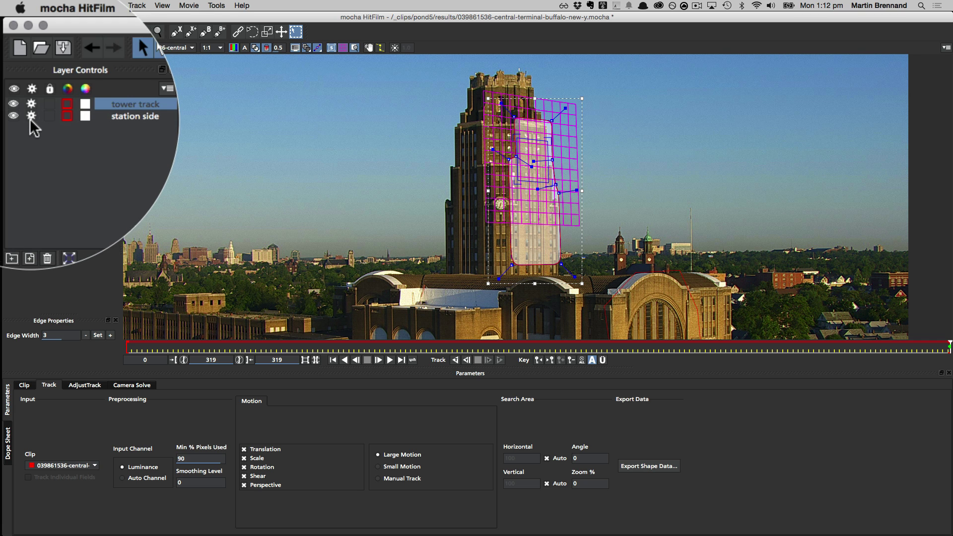
Disable tracking on the station side layer and reselect tower track
left_click(139, 118)
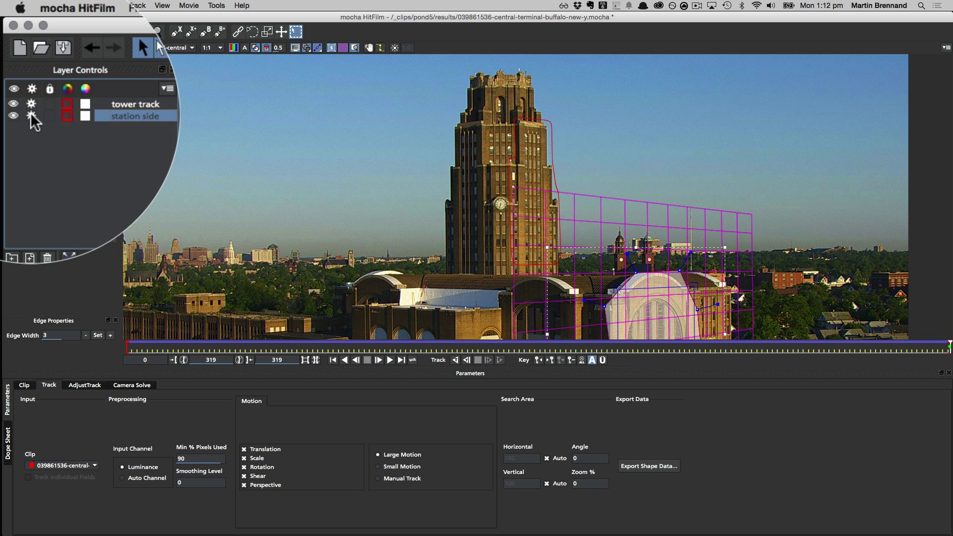
left_click(21, 77)
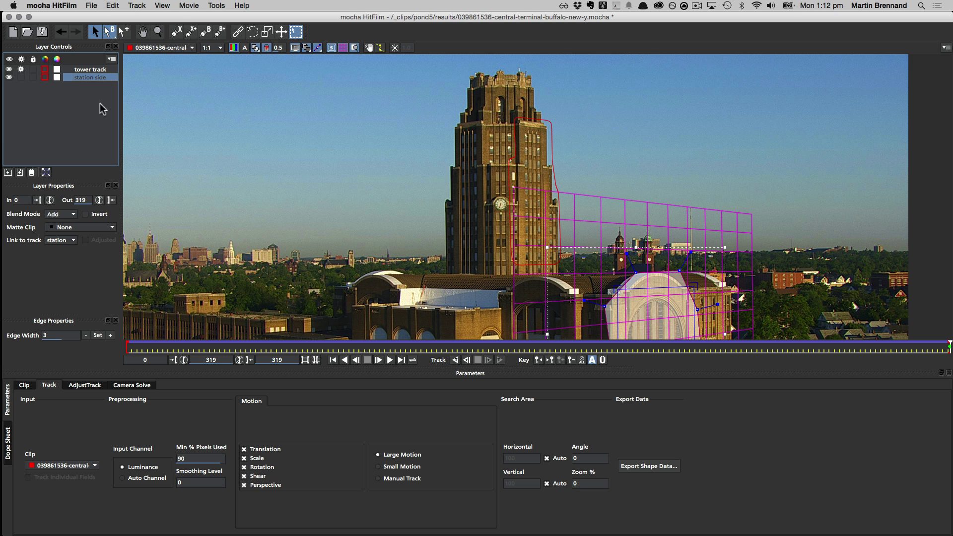
left_click(82, 70)
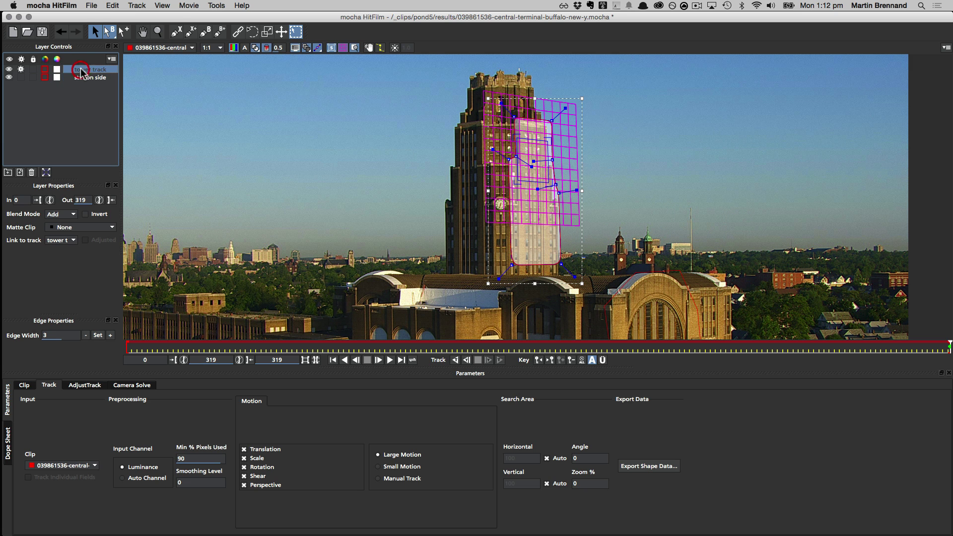
left_click(45, 76)
Track the tower track layer backwards through the clip and scrub to review the grid
left_click(454, 361)
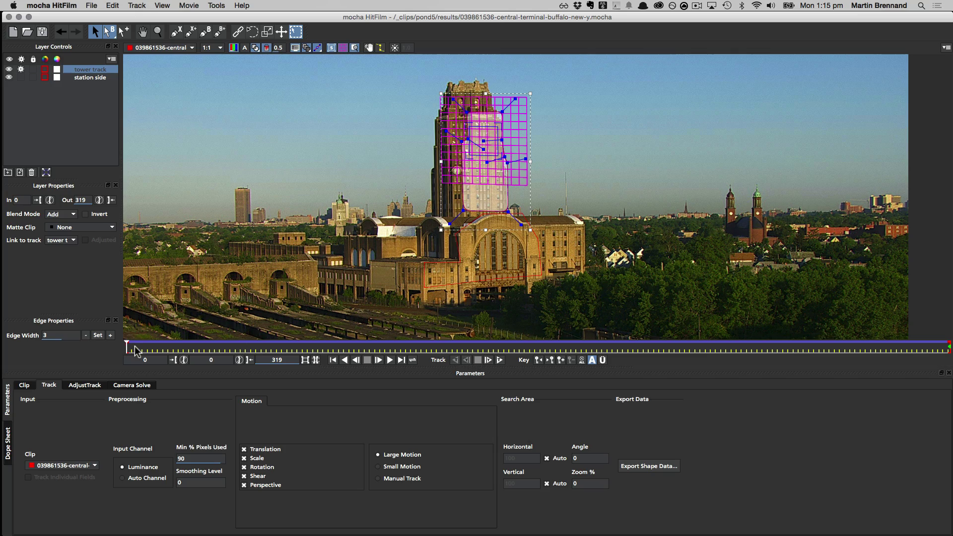
left_click_drag(126, 347, 149, 347)
In Camera Solve, add station side to the solve and set the camera type to Large Parallax Change
left_click(131, 385)
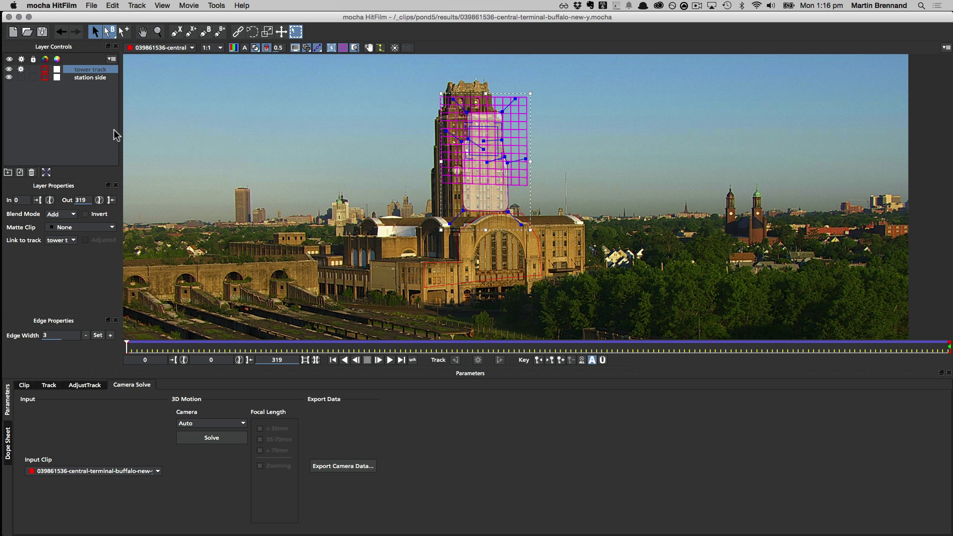
left_click(90, 77, "shift")
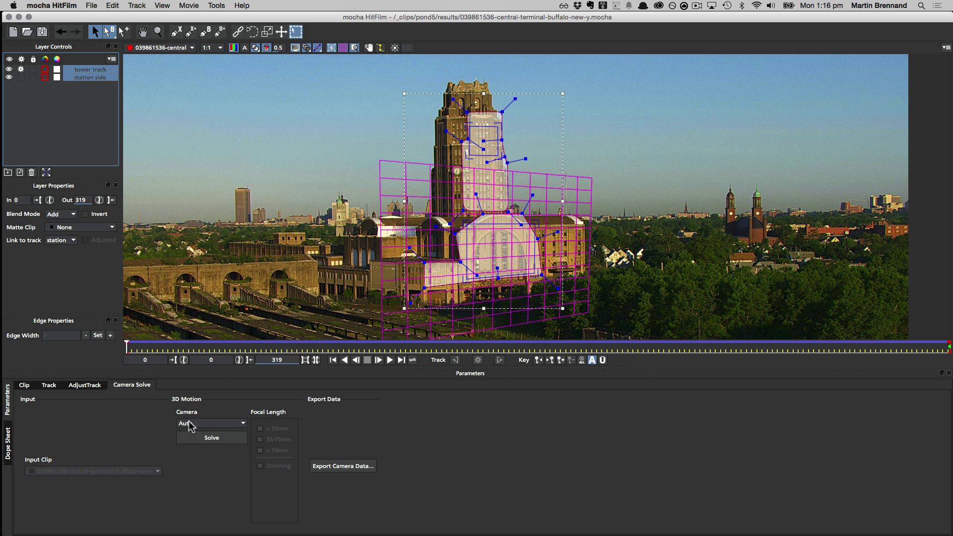
left_click(241, 424)
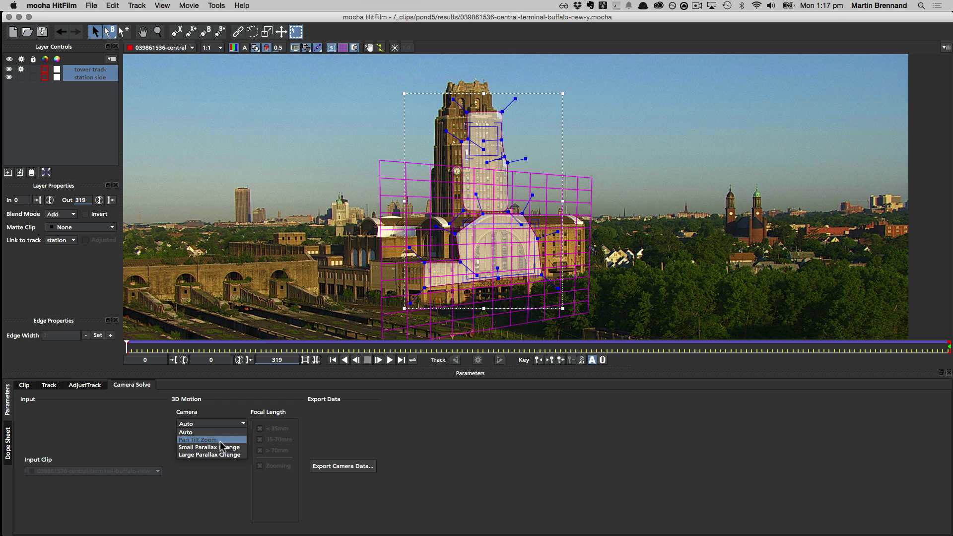
left_click(188, 440)
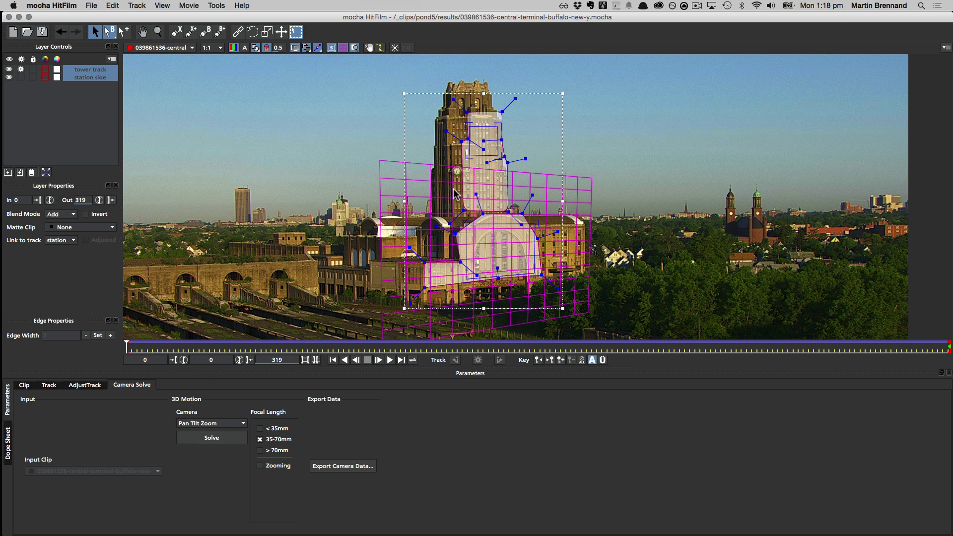
left_click(213, 424)
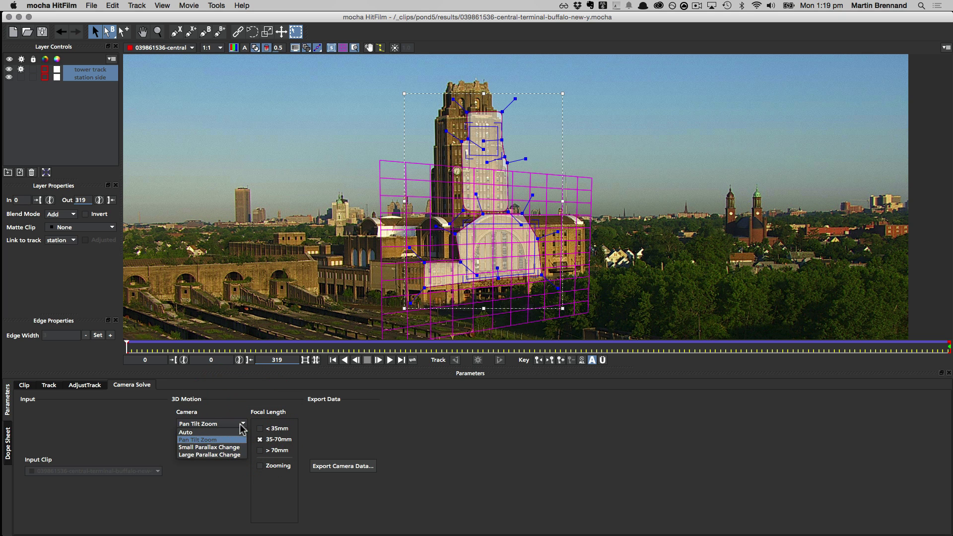
left_click(207, 449)
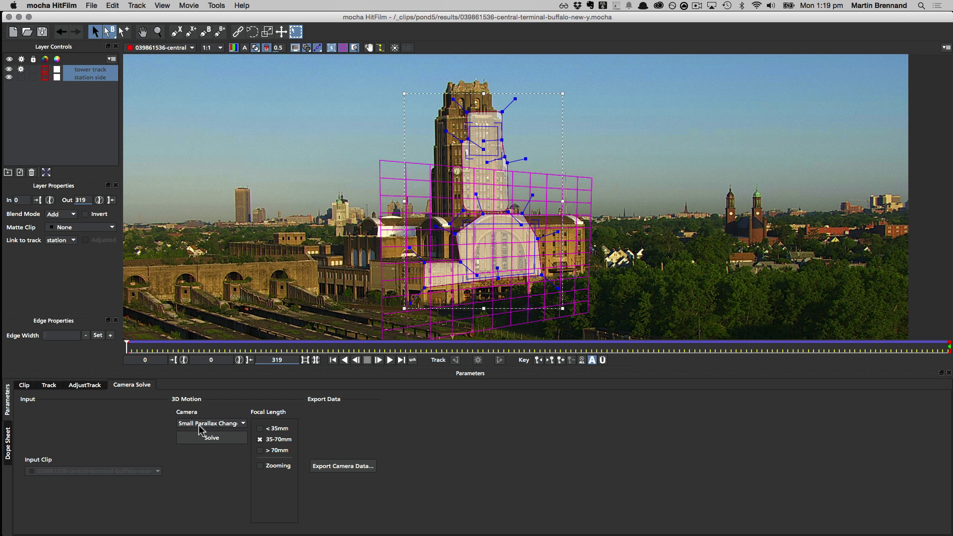
left_click(236, 424)
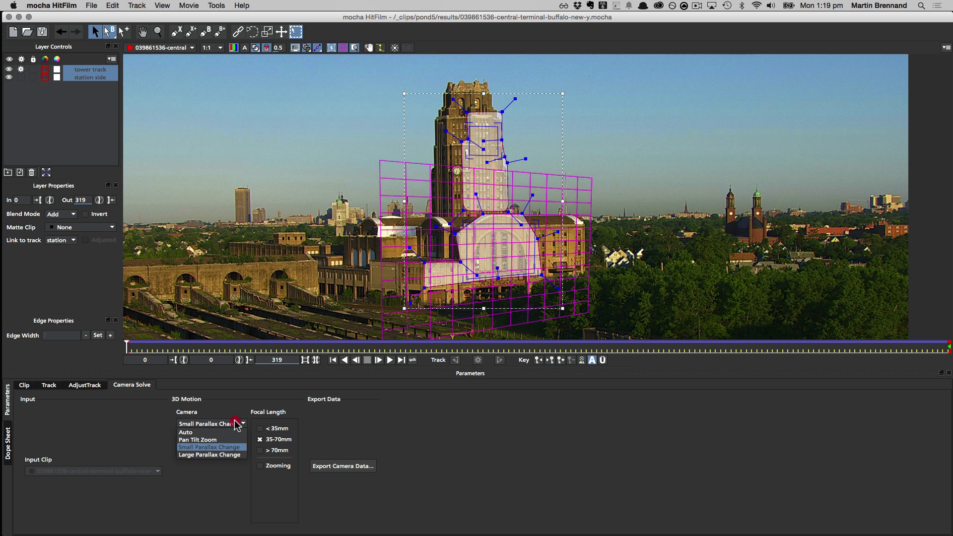
left_click(202, 455)
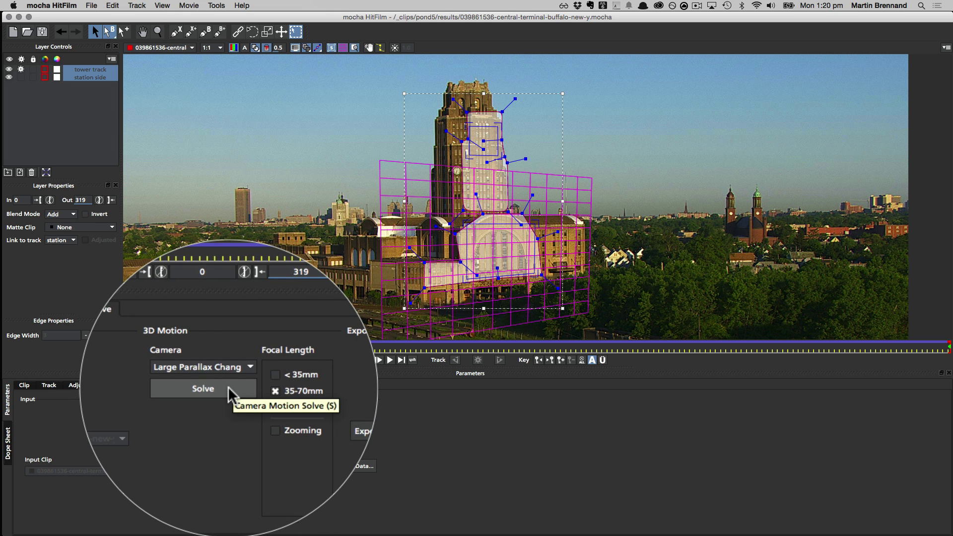
Solve the camera from both tracked layers, reaching 99% solve quality
left_click(228, 437)
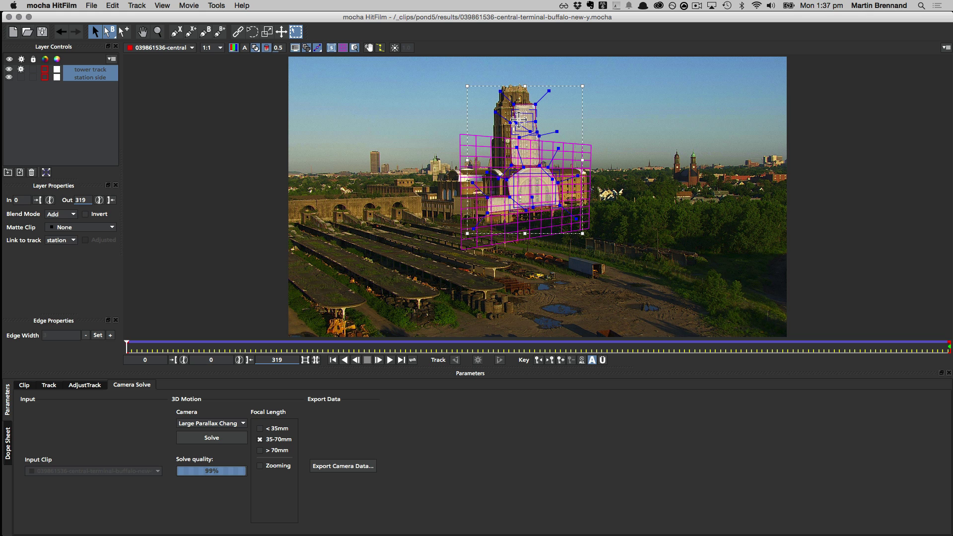
Export the camera data as a HitFilm Composite Shot (.hfcs) file in the HF Camera Solve 2015 folder
left_click(351, 469)
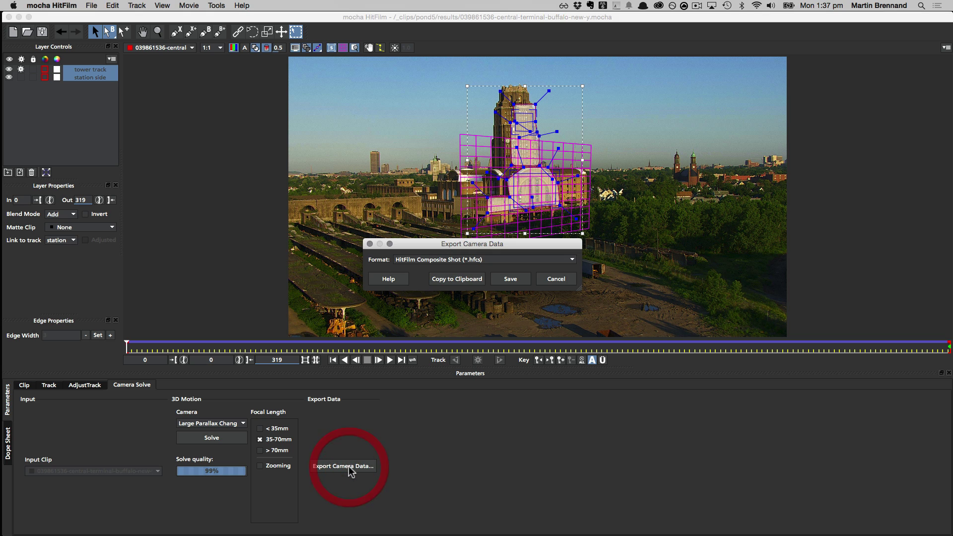
left_click(508, 279)
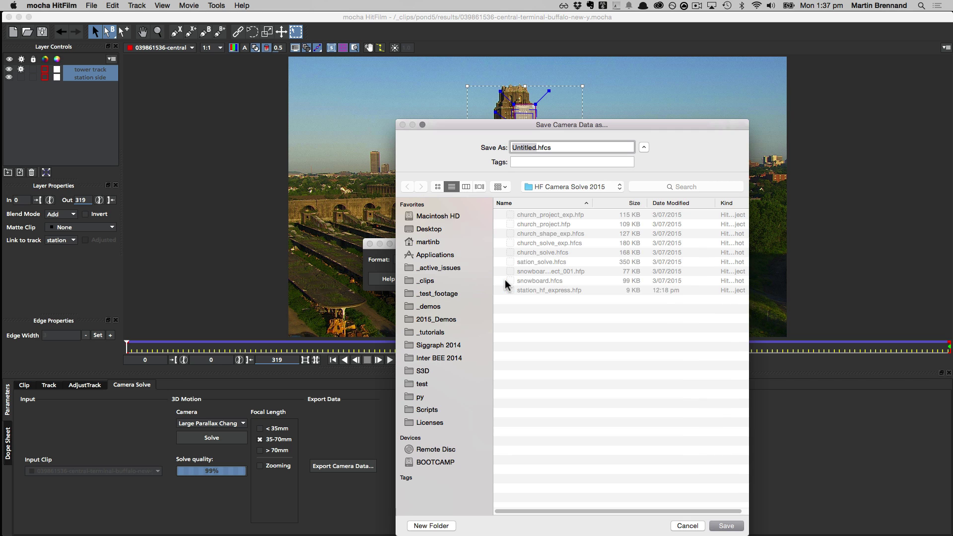
type("startion_camera")
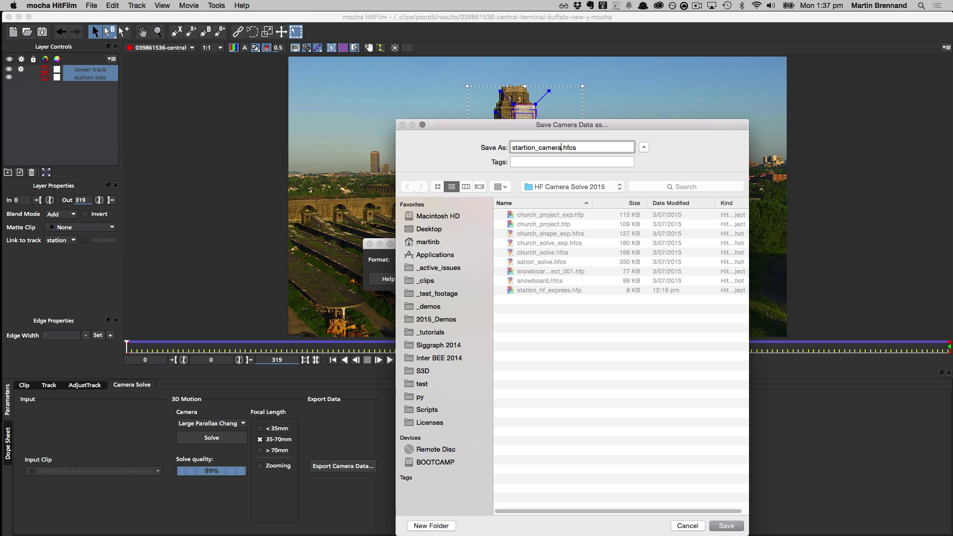
key("Return")
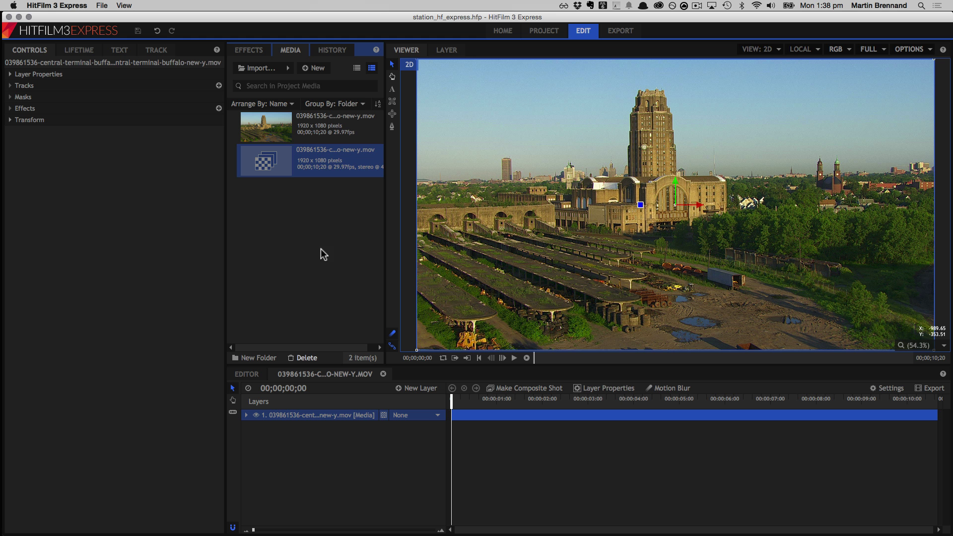
Import station_camera.hfcs from the HF Camera Solve 2015 folder as a composite shot
left_click(287, 68)
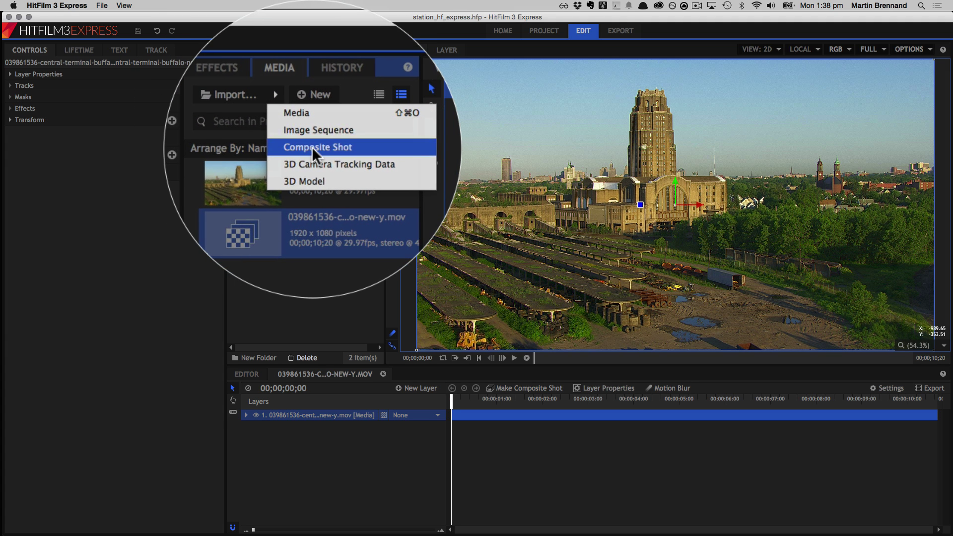
left_click(313, 109)
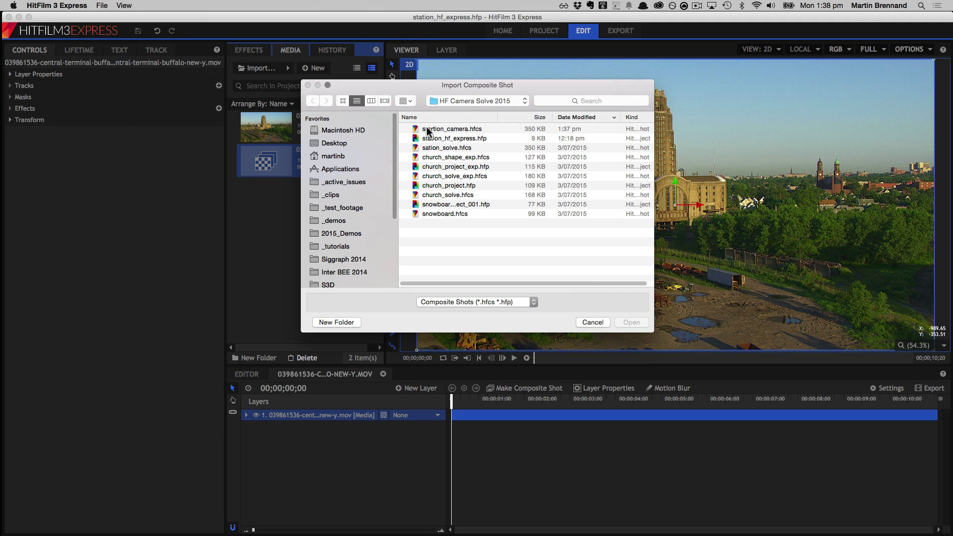
left_click(441, 128)
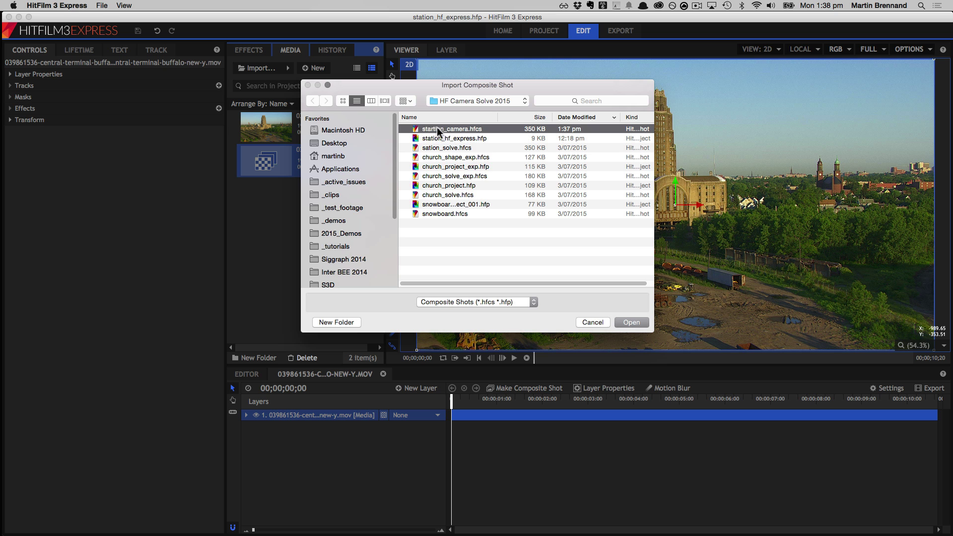
double_click(457, 129)
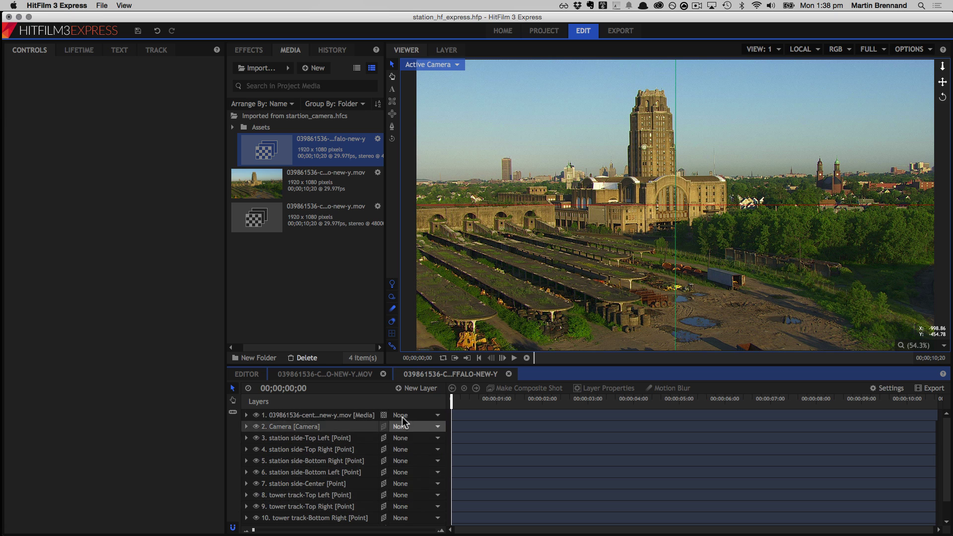
Inspect the station footage layer and the solved Camera layer in the timeline
left_click(348, 415)
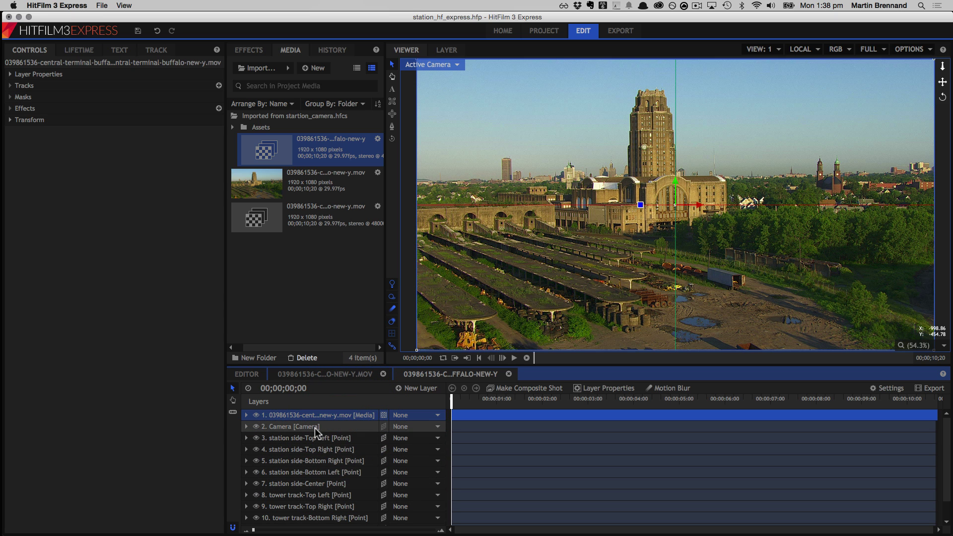
left_click(300, 426)
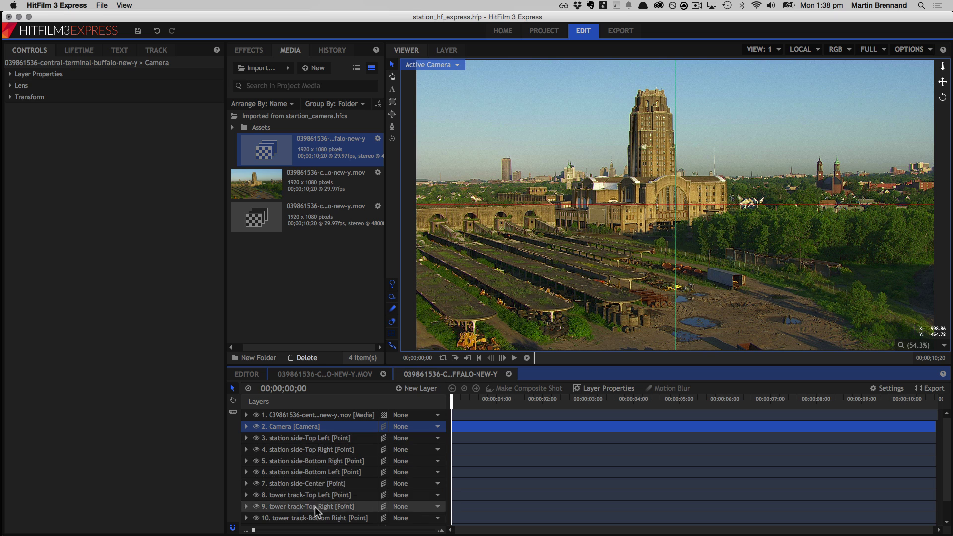
scroll(319, 482, "down", 2)
scroll(320, 487, "up", 2)
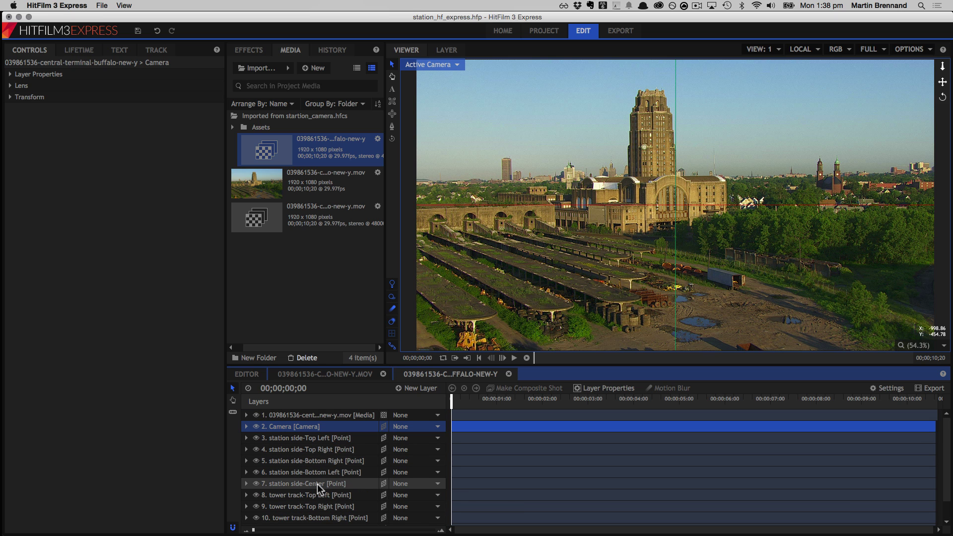
Select tracked point layers 3 through 12 and scrub the shot to check the markers
left_click(301, 439)
scroll(309, 472, "down", 2)
left_click(304, 521, "shift")
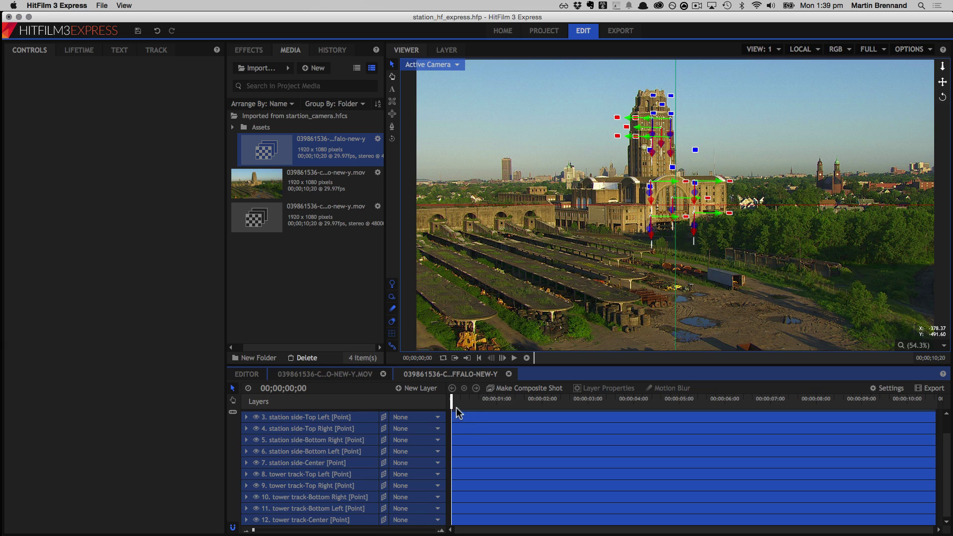
left_click_drag(449, 402, 326, 405)
left_click(430, 66)
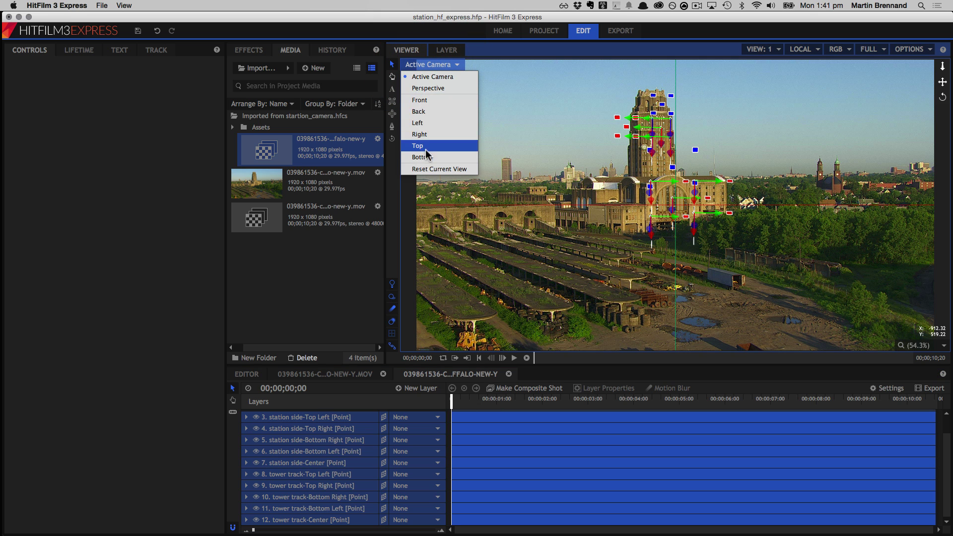
left_click(422, 90)
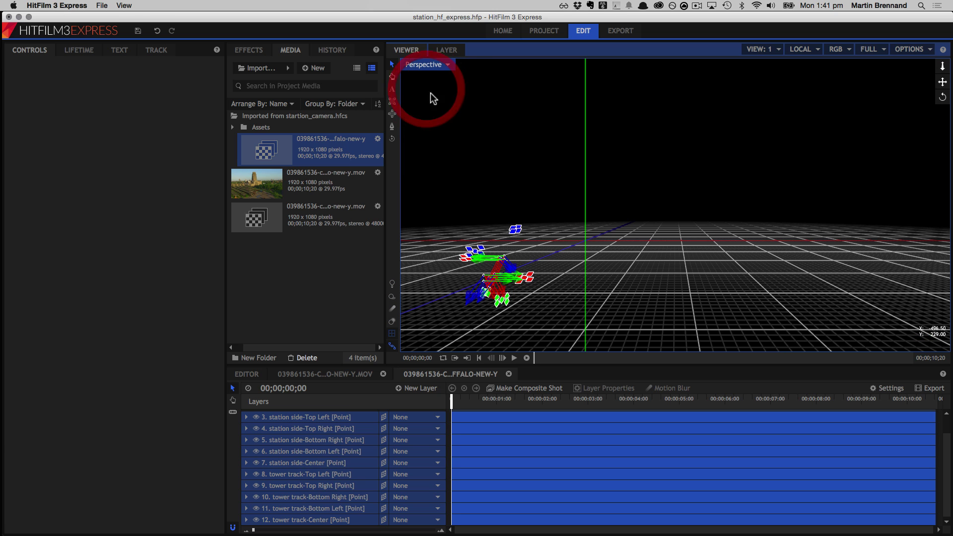
left_click(421, 64)
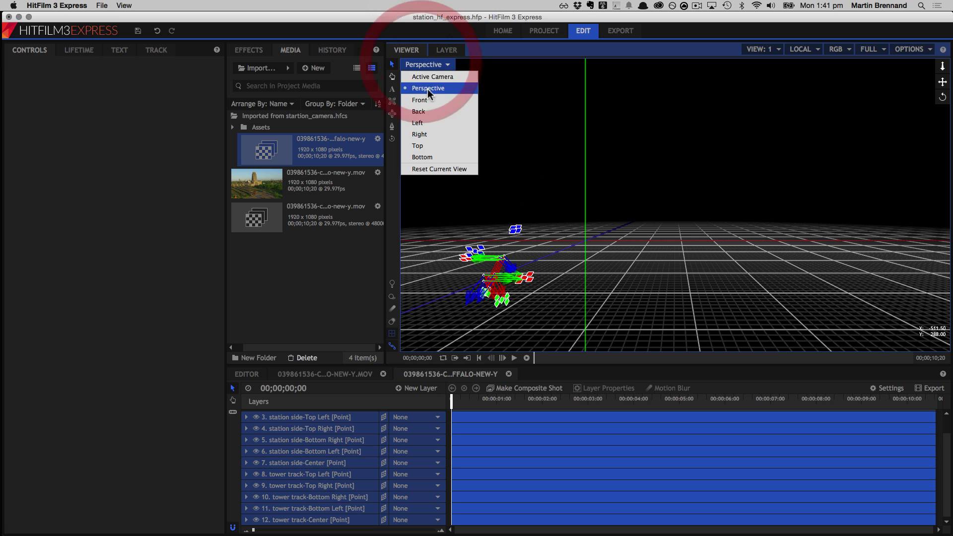
left_click(426, 145)
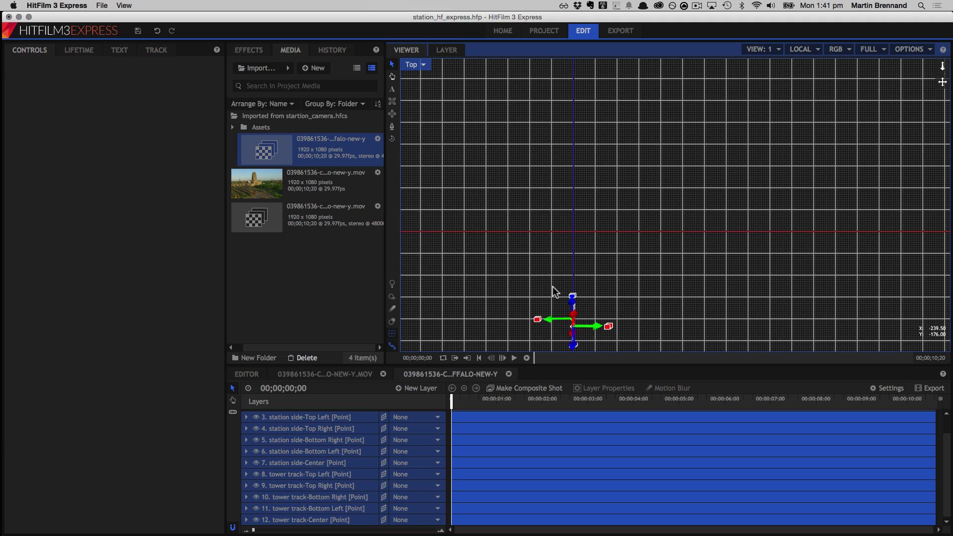
left_click(416, 63)
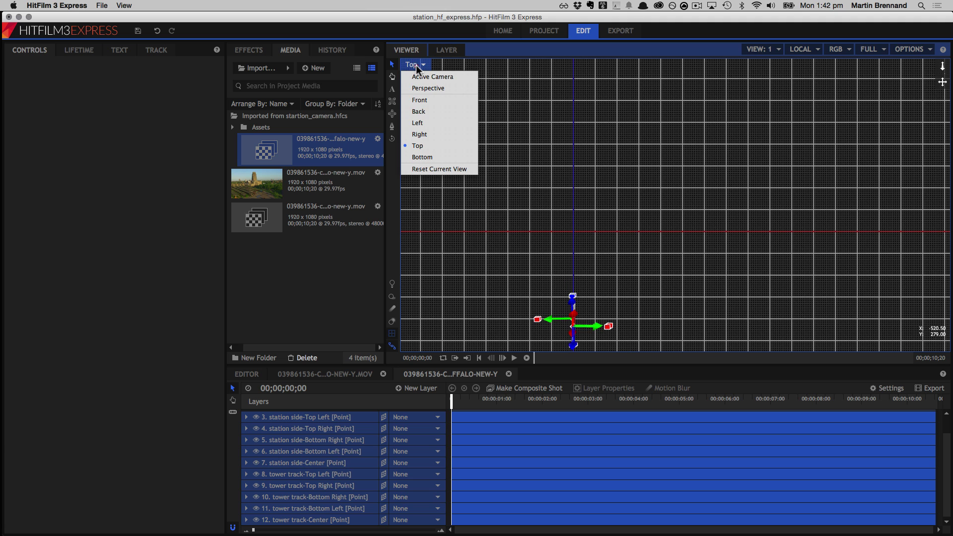
left_click(419, 74)
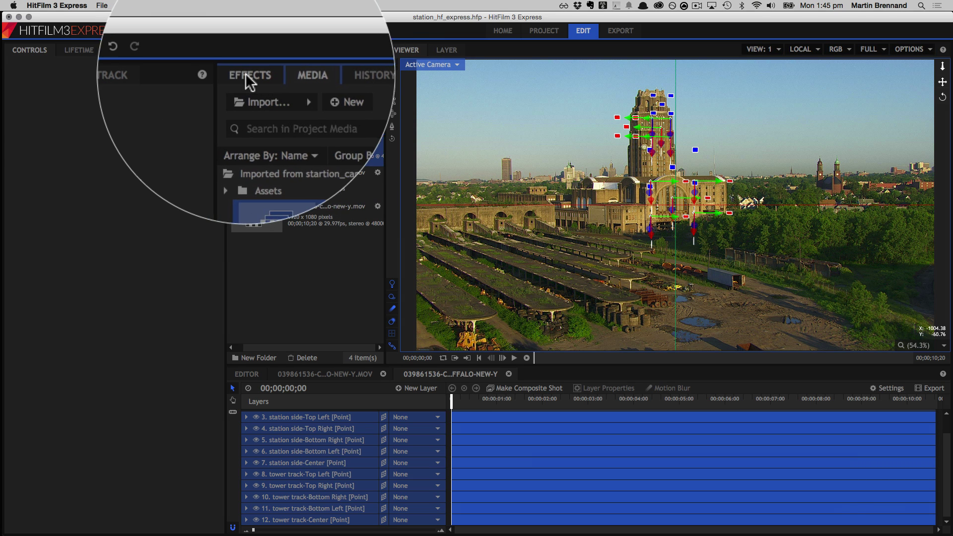
Drag the Quick 3D Storm Cloud effect into the timeline and move its layer to the top
left_click(248, 50)
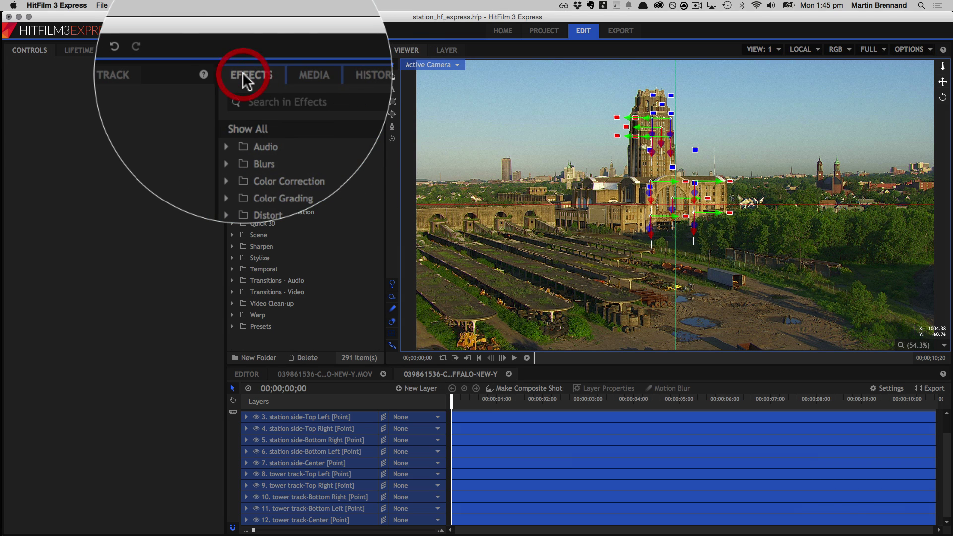
left_click(231, 224)
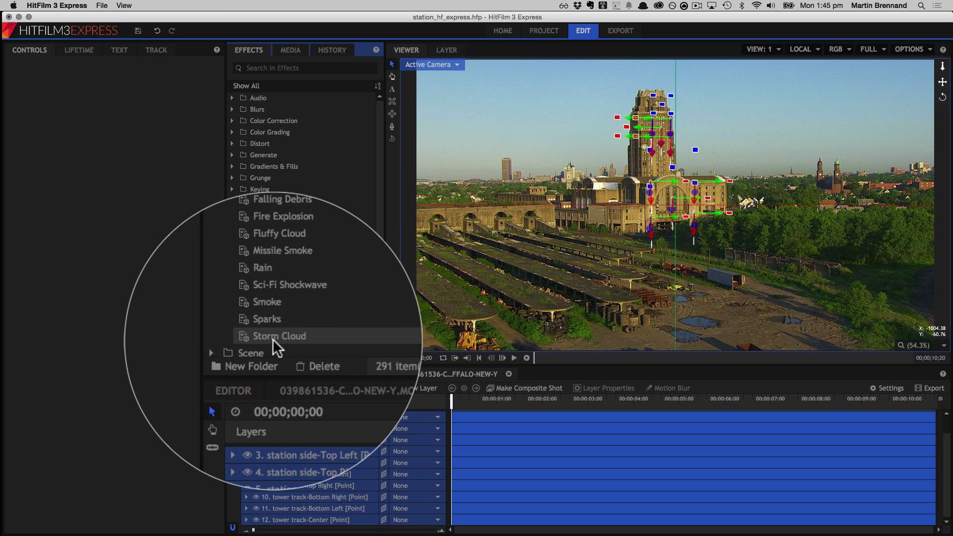
left_click(294, 337)
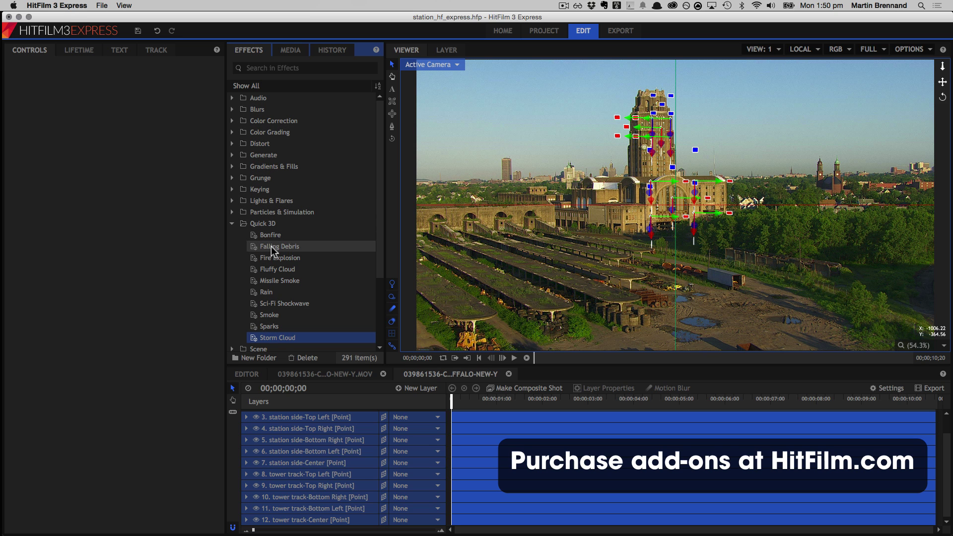
left_click_drag(278, 337, 300, 417)
scroll(324, 457, "up", 2)
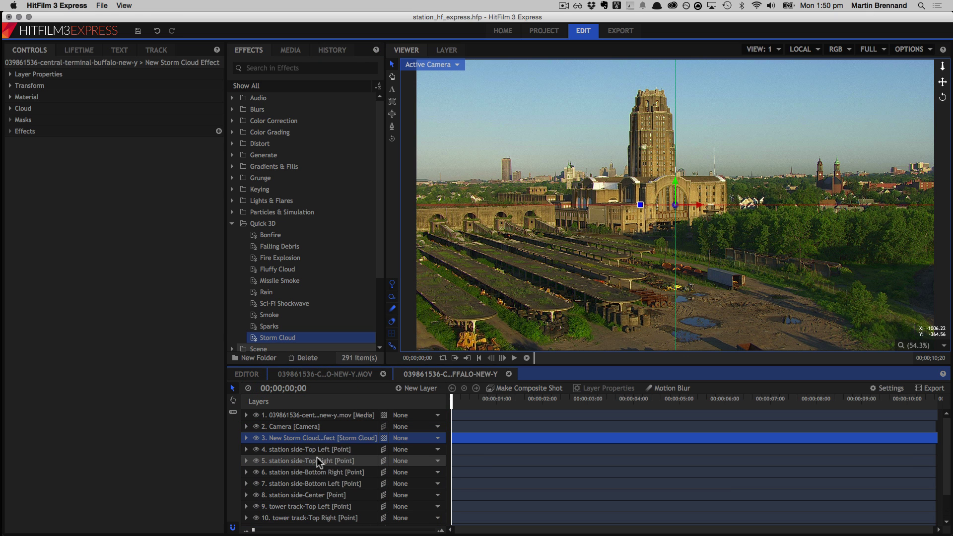
left_click_drag(292, 439, 294, 417)
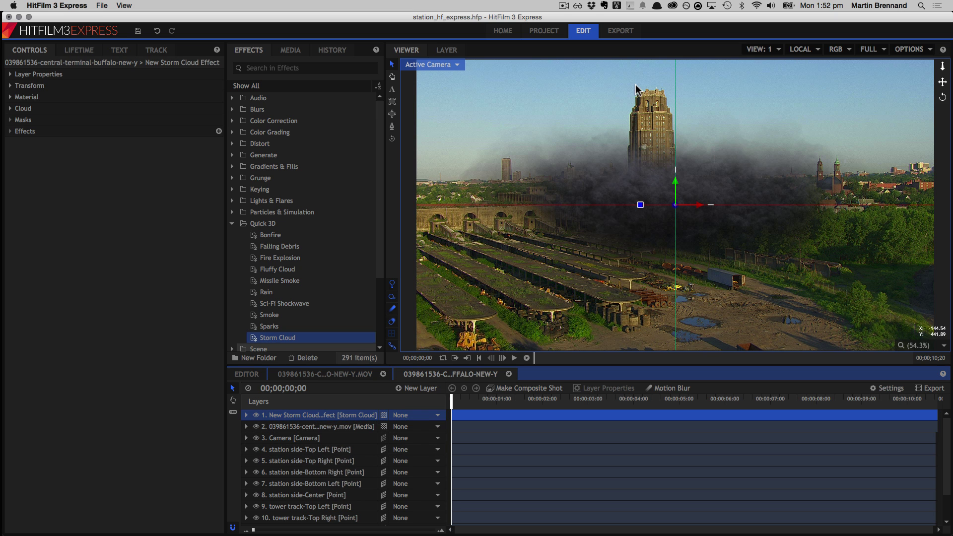
Expand the tower track-Center layer's Transform group and select its Position values
scroll(372, 483, "down", 3)
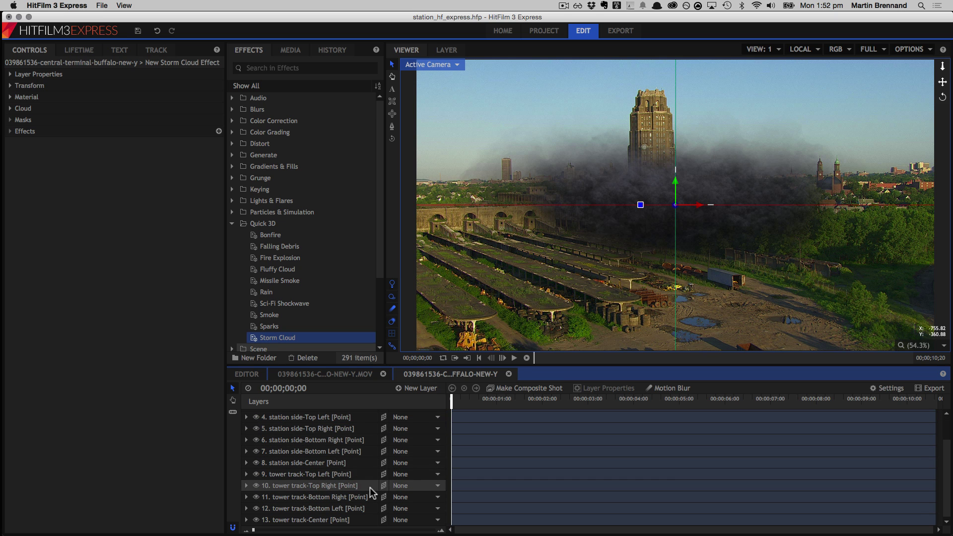
left_click(317, 512)
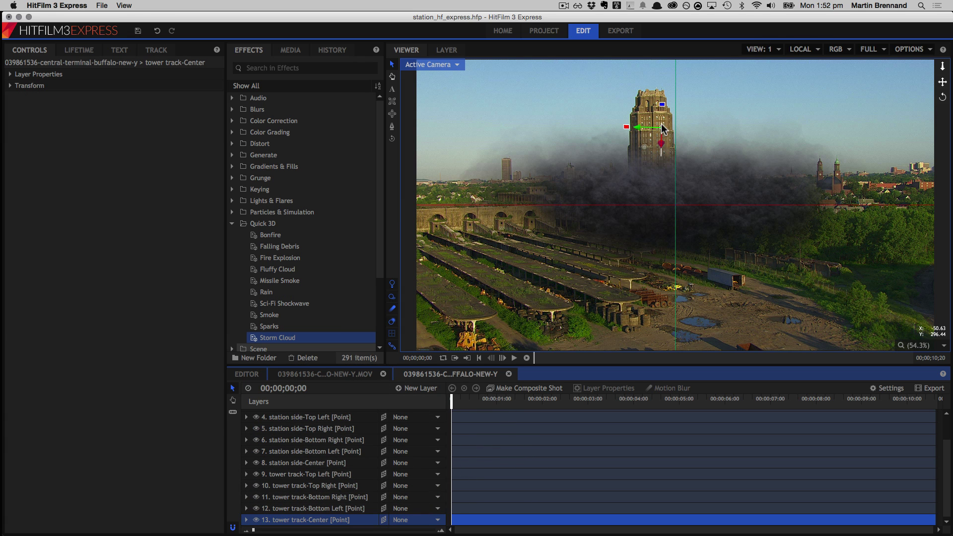
left_click(246, 520)
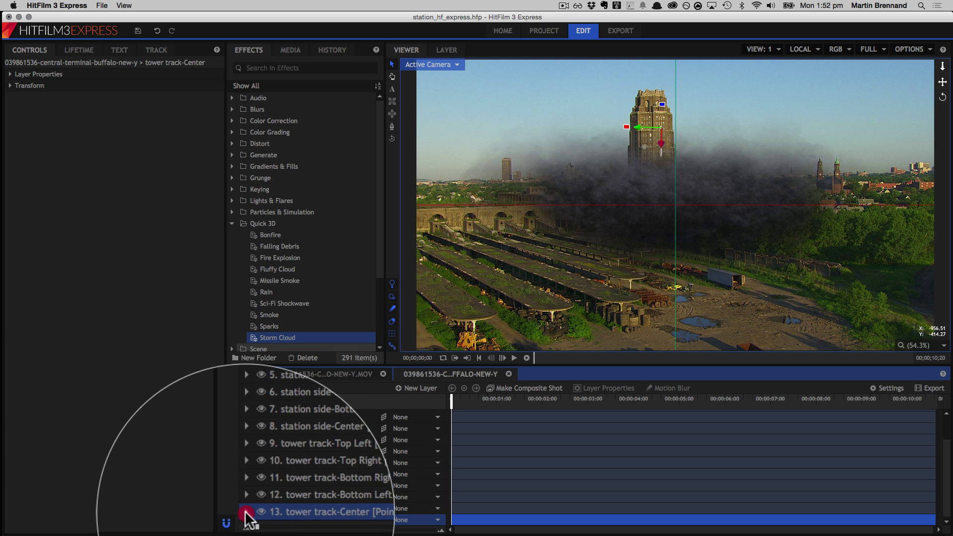
left_click(259, 511)
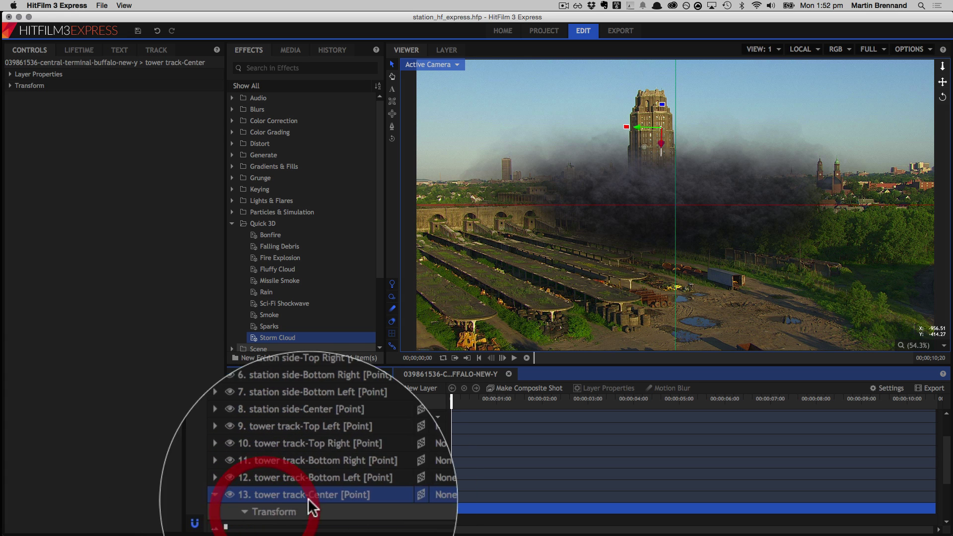
left_click(309, 426)
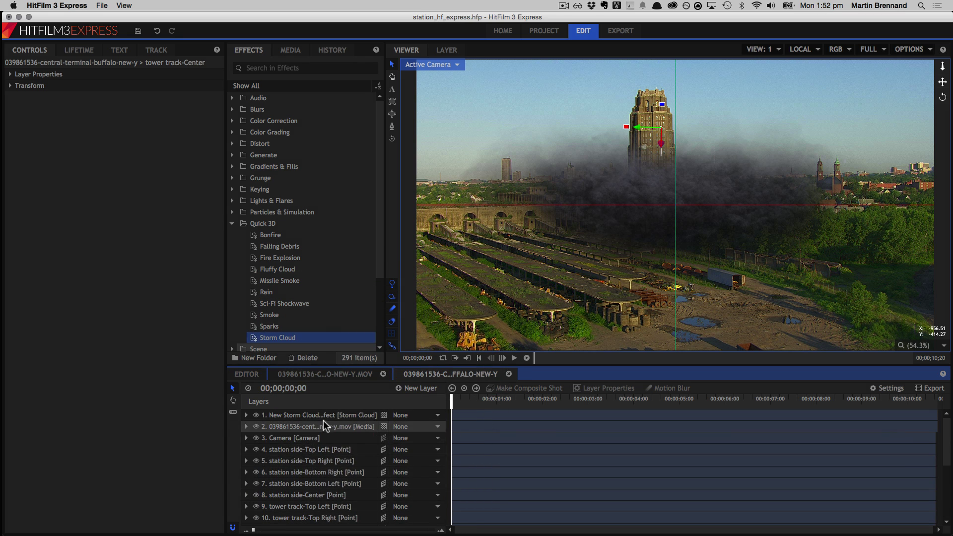
Paste the tower point's position into the Storm Cloud, scale it to 27% and raise Y to 169.3
left_click(321, 419)
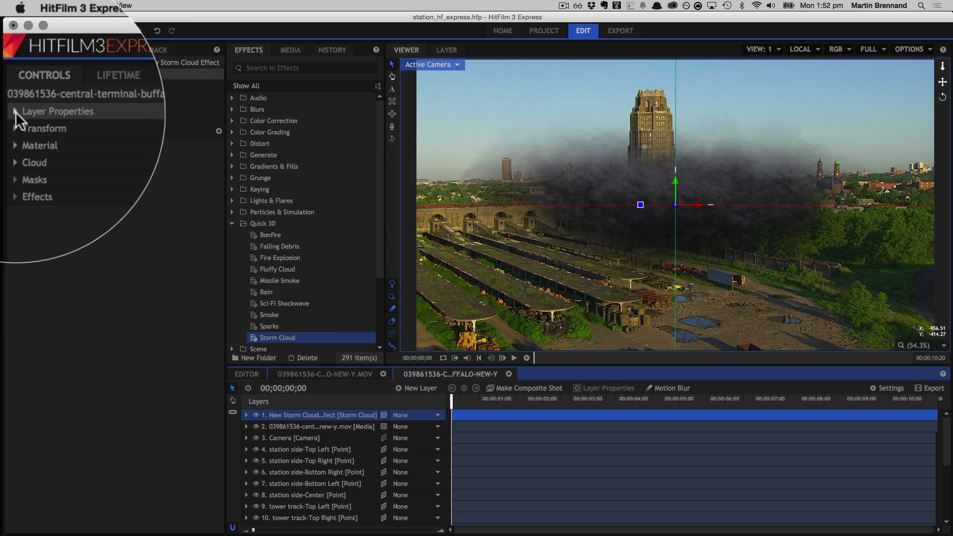
left_click(15, 128)
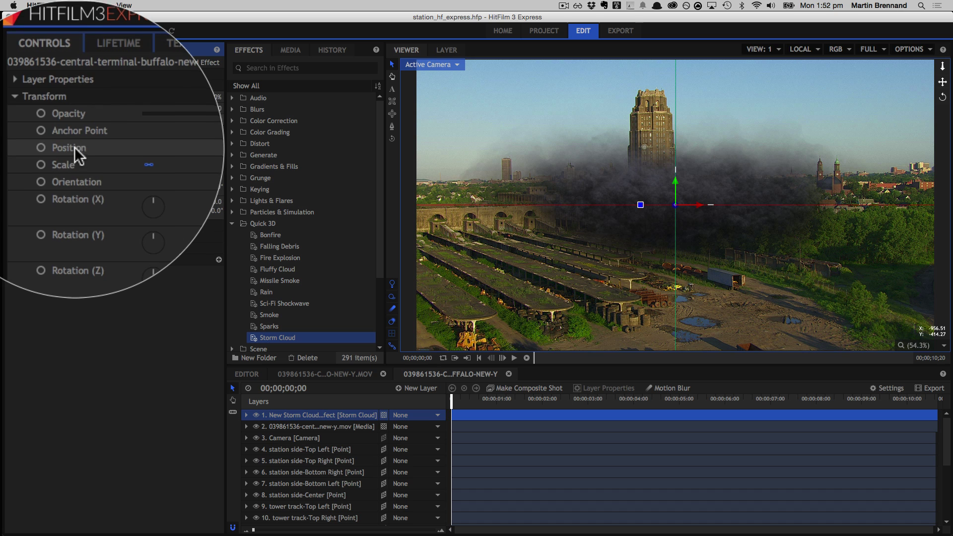
left_click(50, 122)
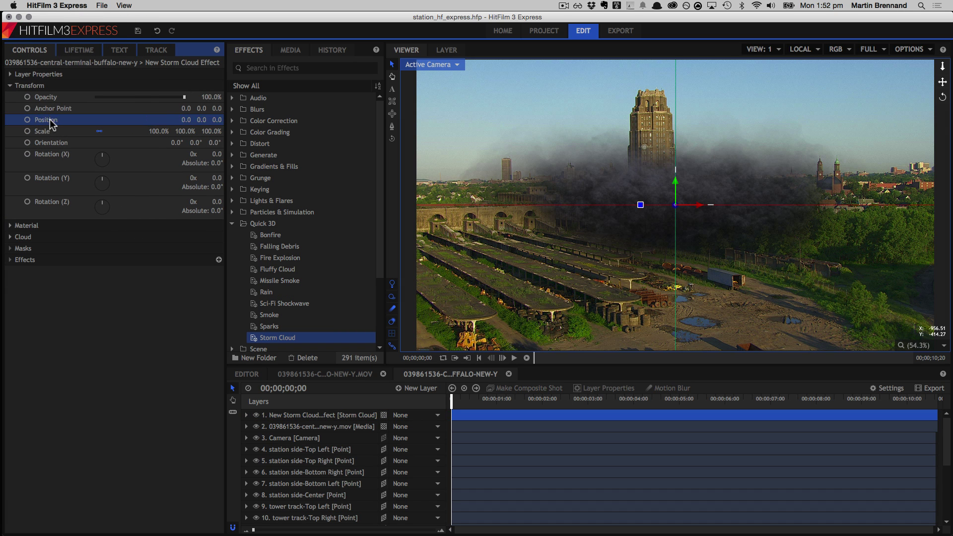
key("super+v")
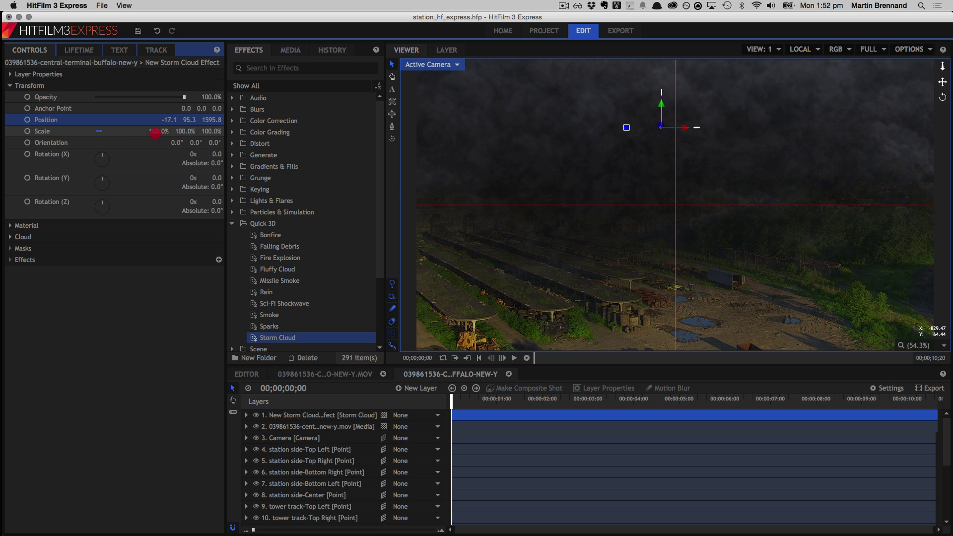
left_click_drag(154, 133, 156, 133)
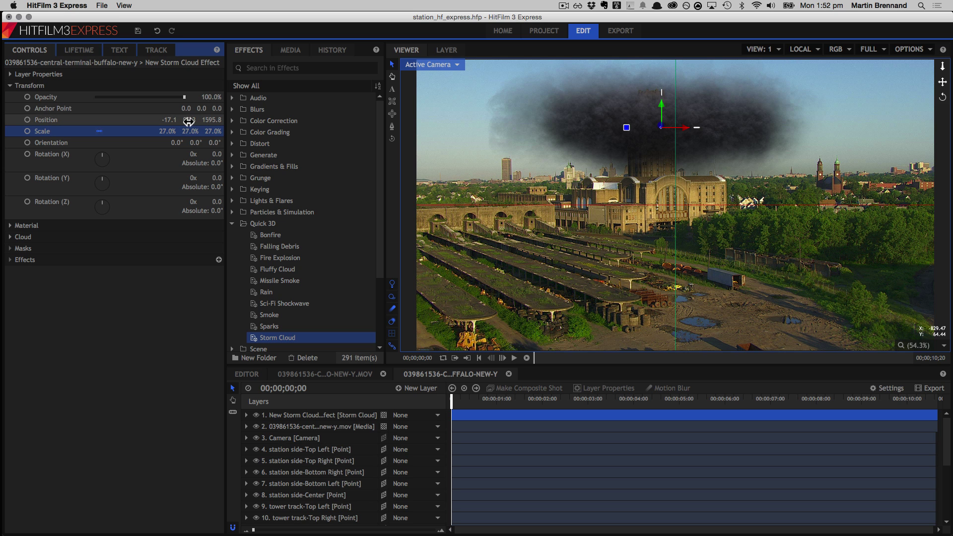
left_click_drag(189, 121, 192, 122)
Scrub from the start of the shot through to near the end, confirming the cloud stays above the tower
scroll(675, 213, "down", 1)
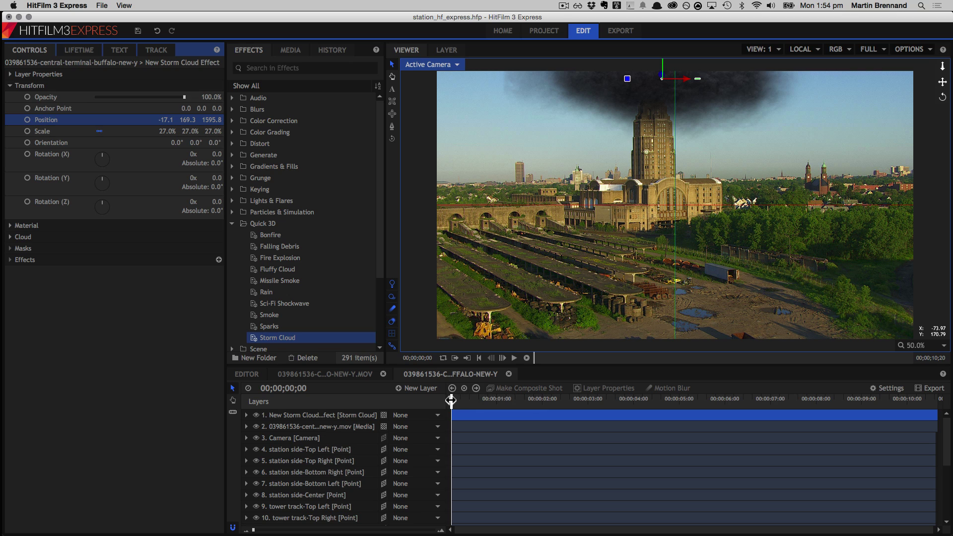
left_click_drag(469, 401, 439, 406)
left_click_drag(556, 406, 901, 418)
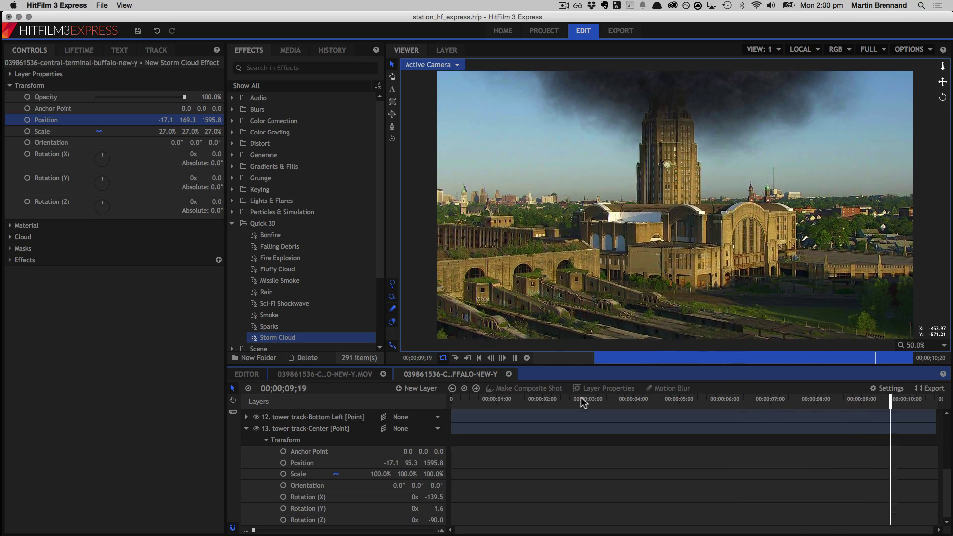
key("space")
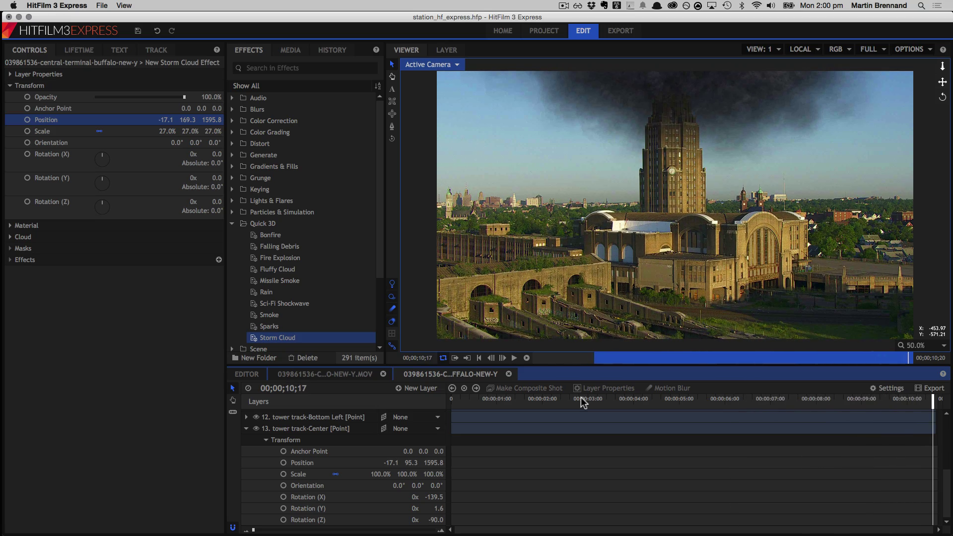